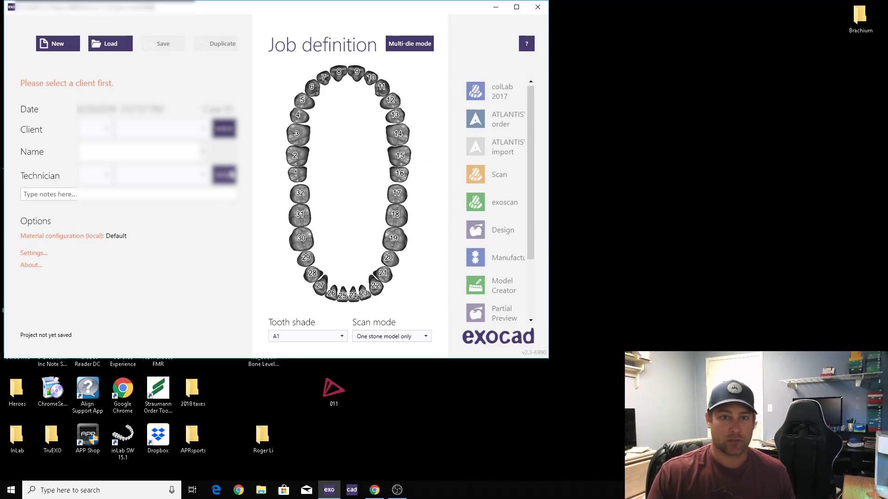
Select the client for the new job and enter the patient's name
click(108, 131)
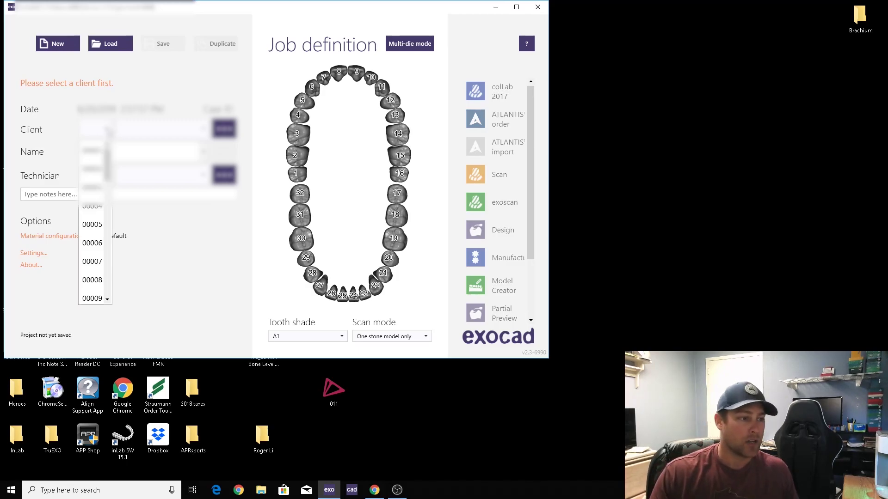
click(92, 187)
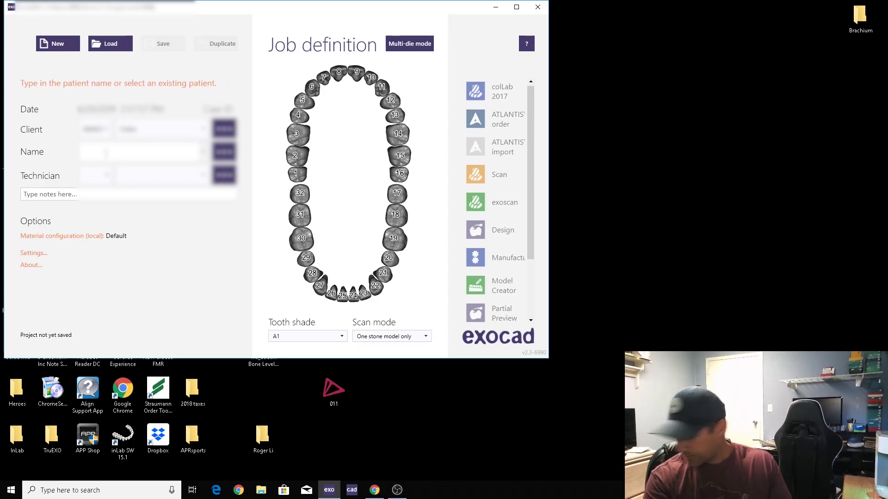
text(123)
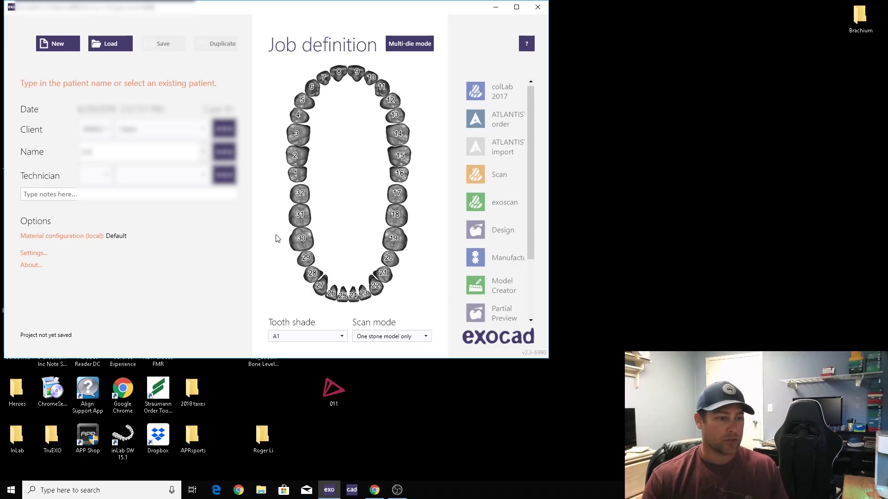
Mark teeth 2 to 6 as healthy adjacent teeth in the job definition
click(297, 156)
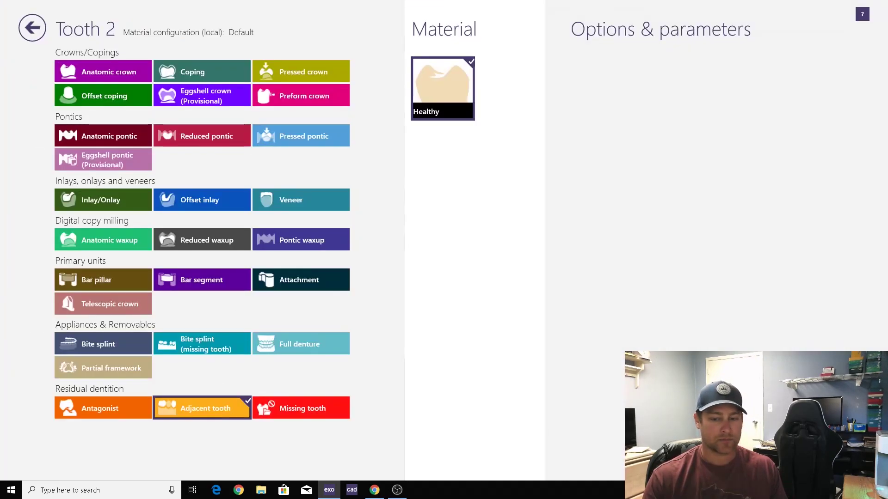
click(820, 465)
Define tooth 3 as a screw-retained anatomic crown in Zirconia and enable the separate gingiva scan
click(298, 139)
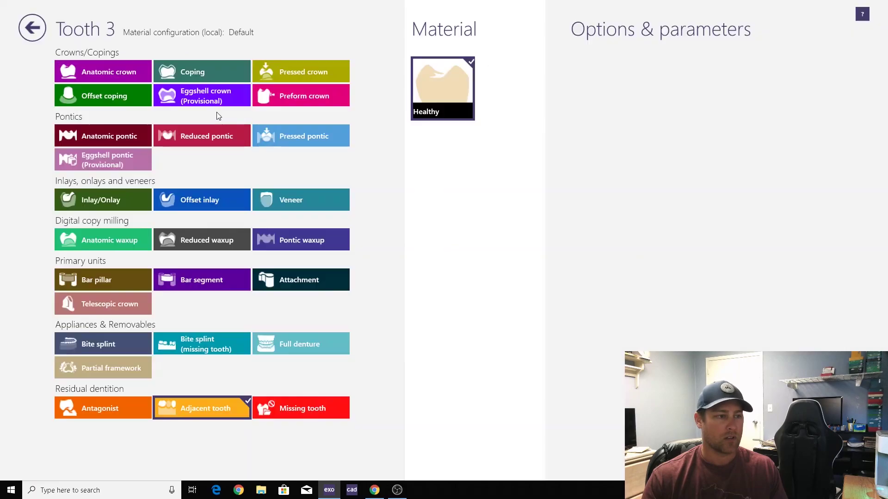
click(107, 71)
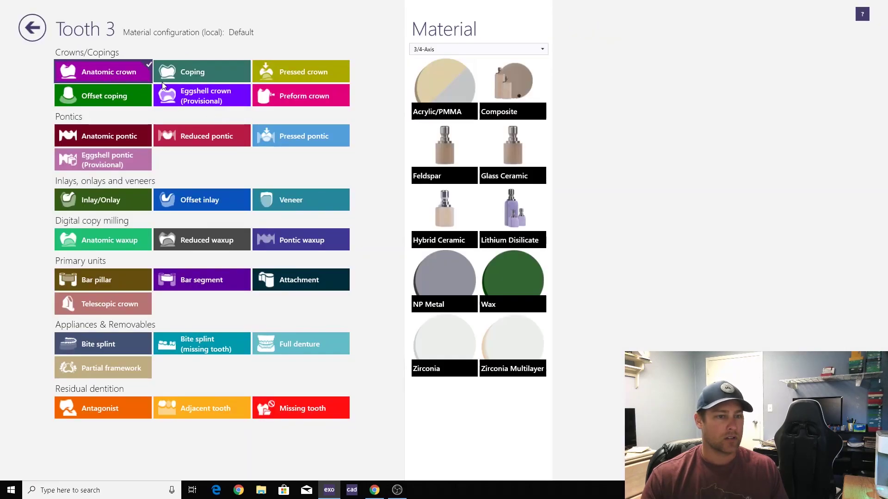
click(433, 346)
click(701, 54)
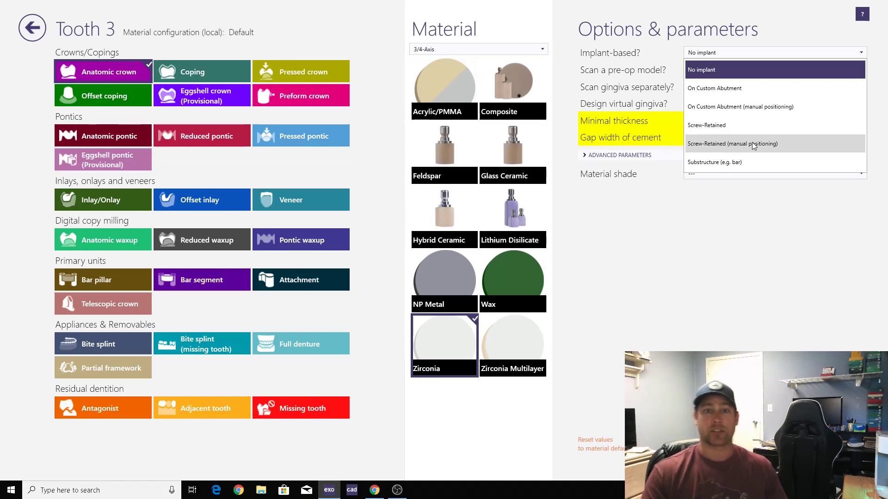
click(717, 130)
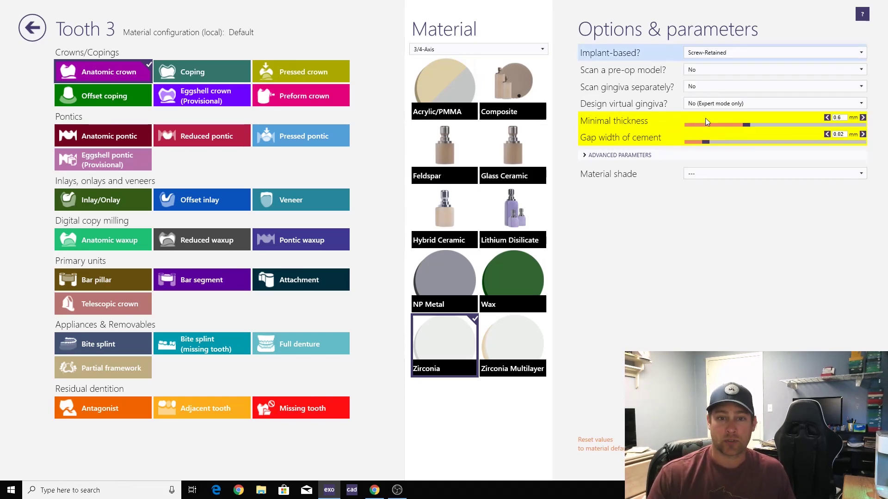
click(699, 87)
click(701, 122)
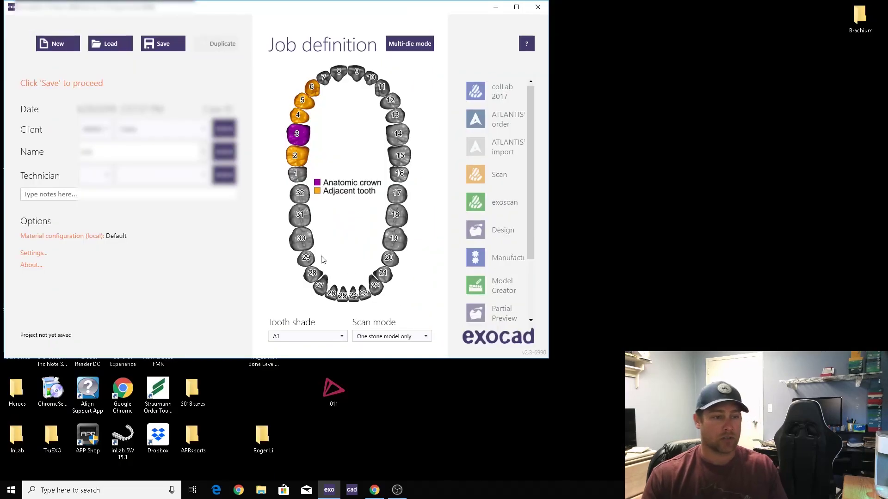
Mark teeth 27 to 31 as antagonists in the opposing arch
click(300, 214)
click(103, 409)
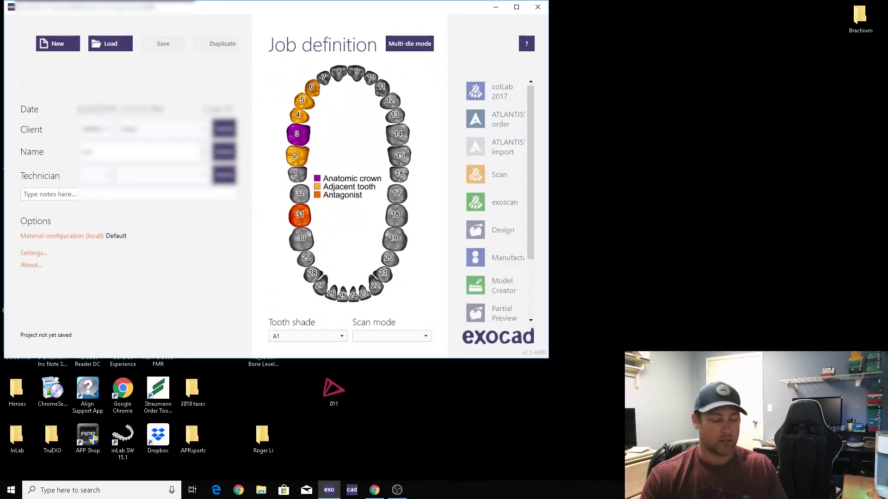
Set the scan mode to two stone models in occlusion and save the job
click(372, 337)
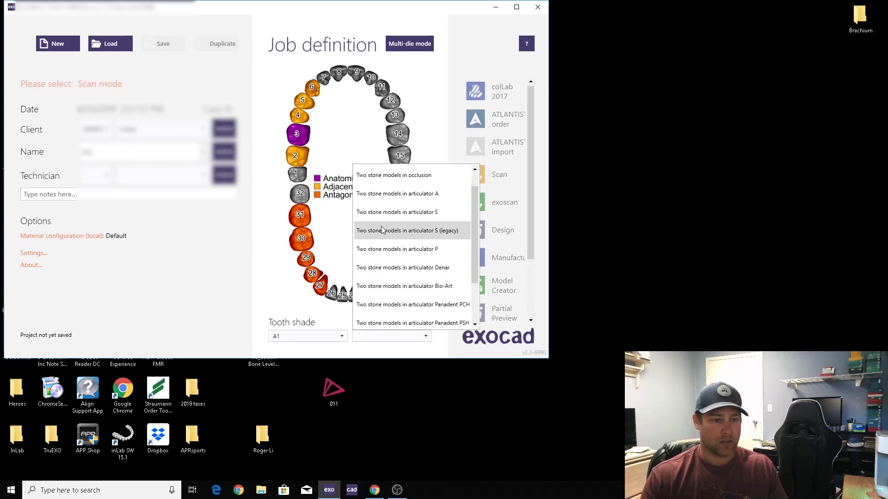
click(380, 193)
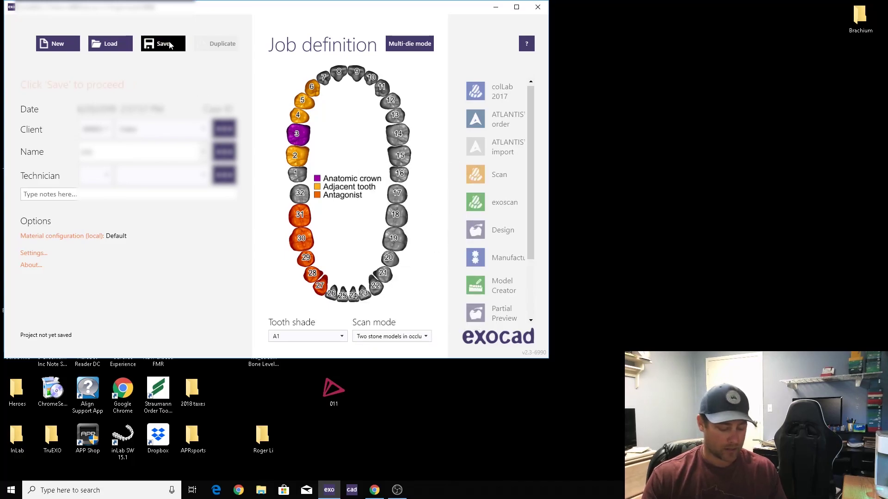
click(169, 44)
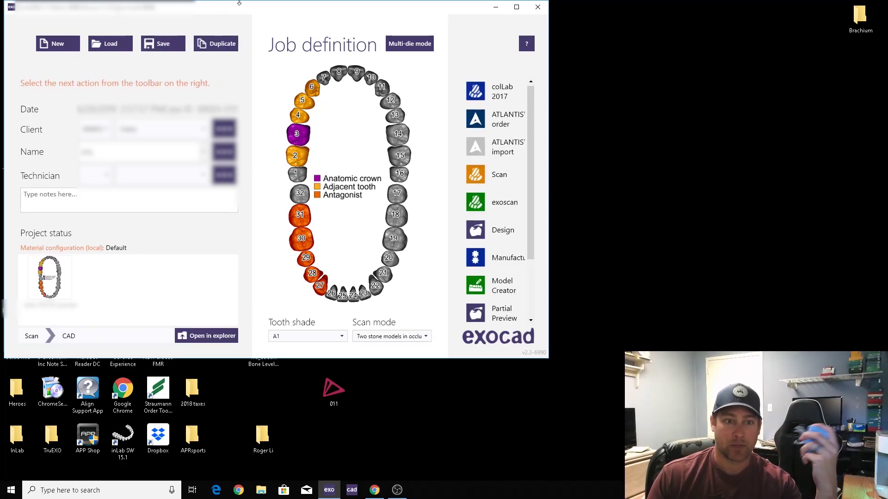
Open the job in colLab Scan and confirm a scan strategy with the maxilla scanbody and base model scanned separately
click(481, 95)
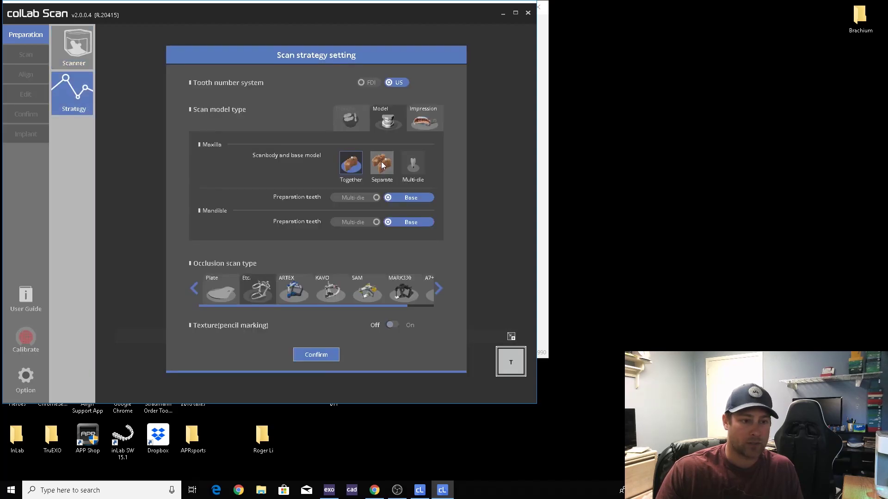
click(382, 166)
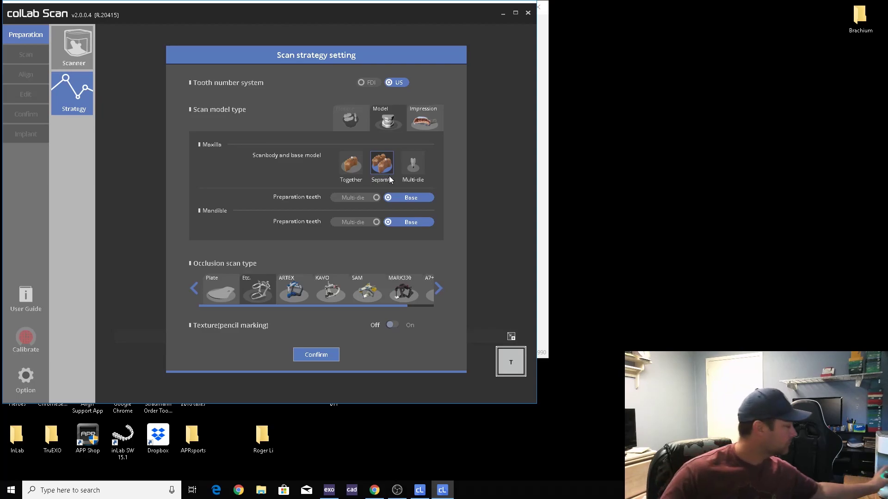
click(315, 353)
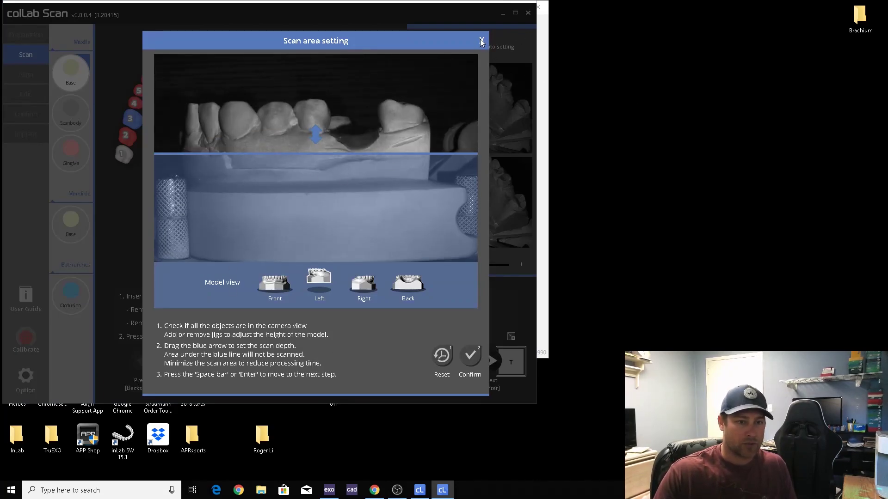
Switch to the maxilla gingiva stage, lower the scan area limit slightly below the gum line, and run the auto scan
click(481, 41)
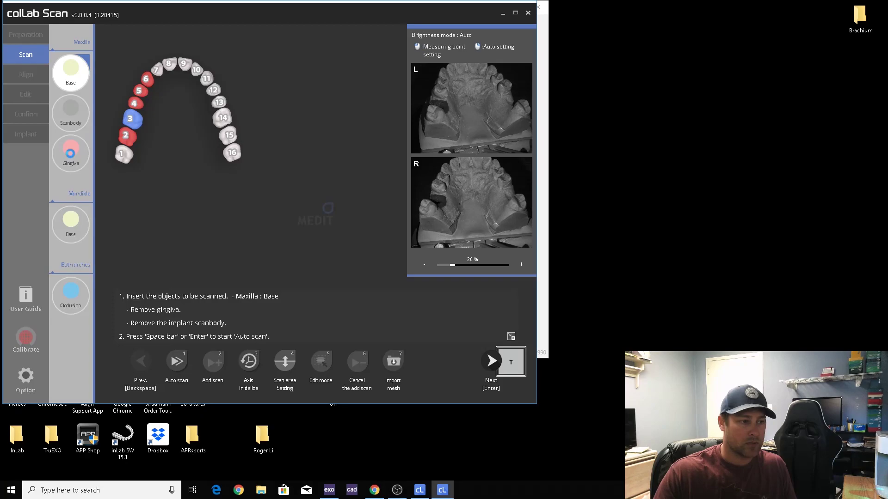
click(70, 153)
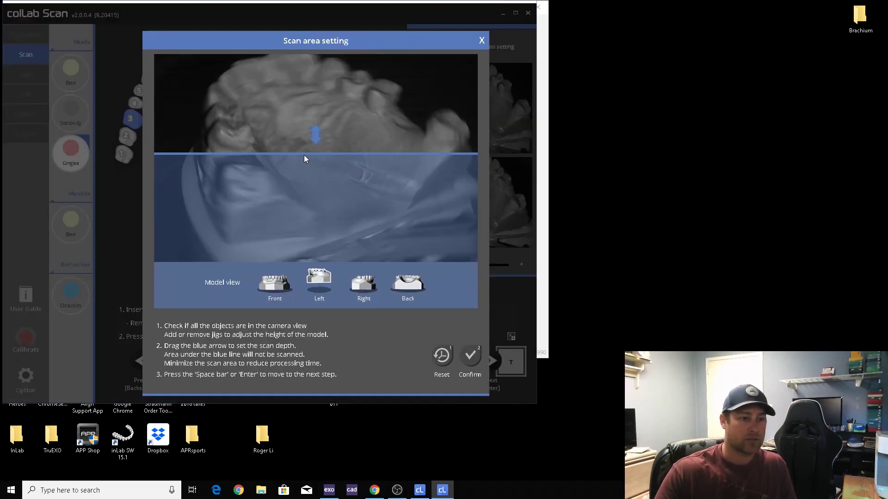
drag(345, 153, 346, 164)
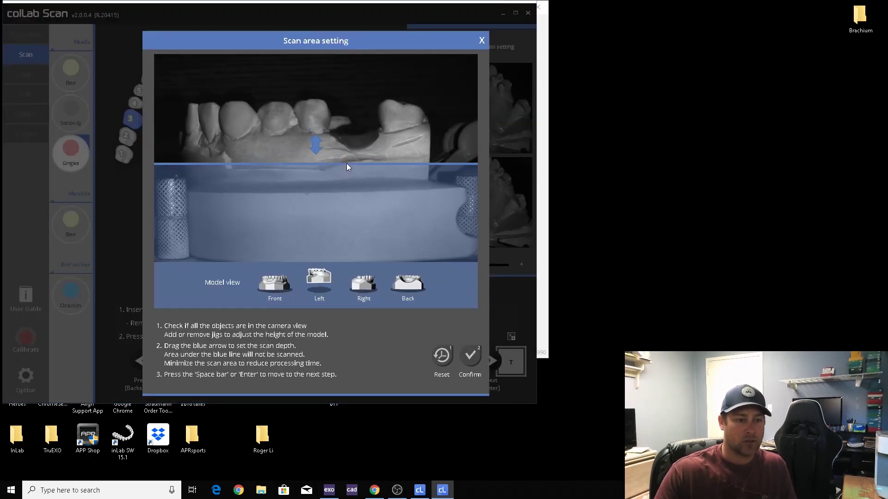
click(478, 359)
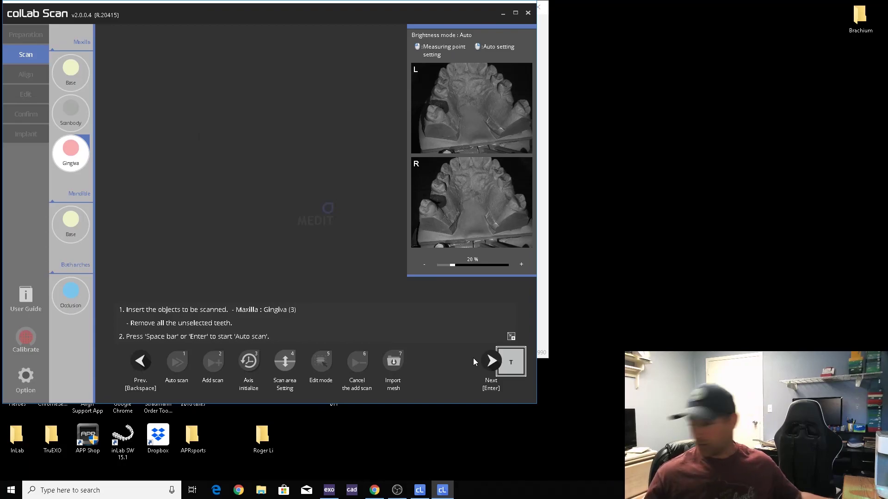
key(space)
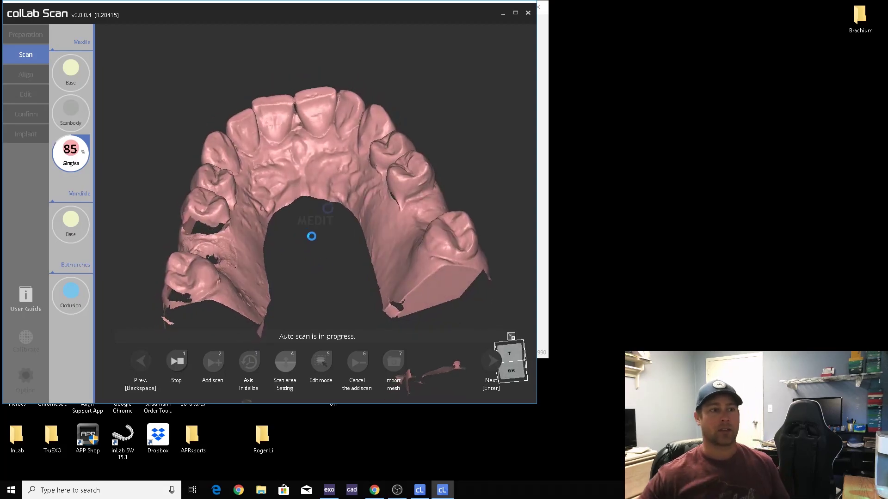
right_drag(310, 255, 150, 229)
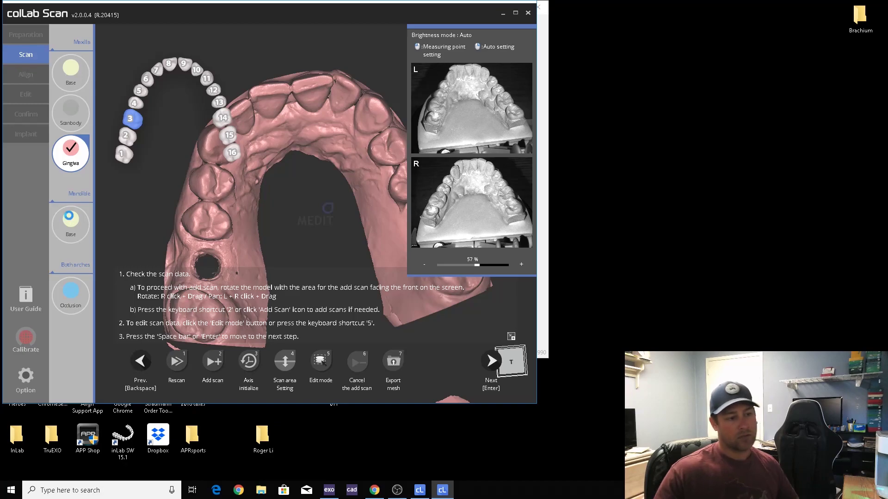
Accept the scan area for the mandible base model and run its auto scan
click(73, 217)
key(space)
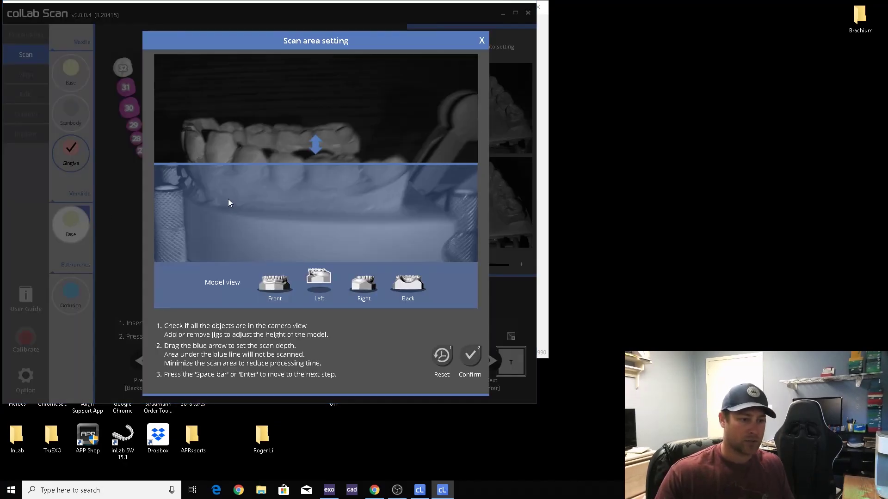
click(470, 356)
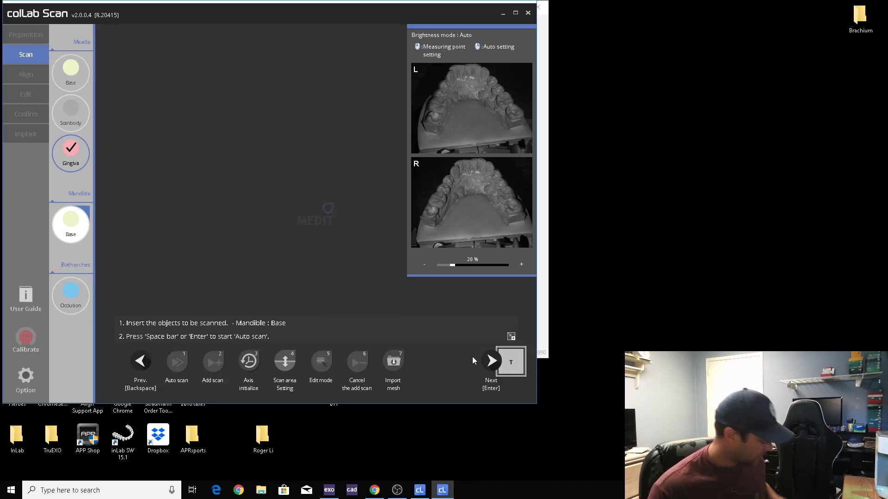
key(space)
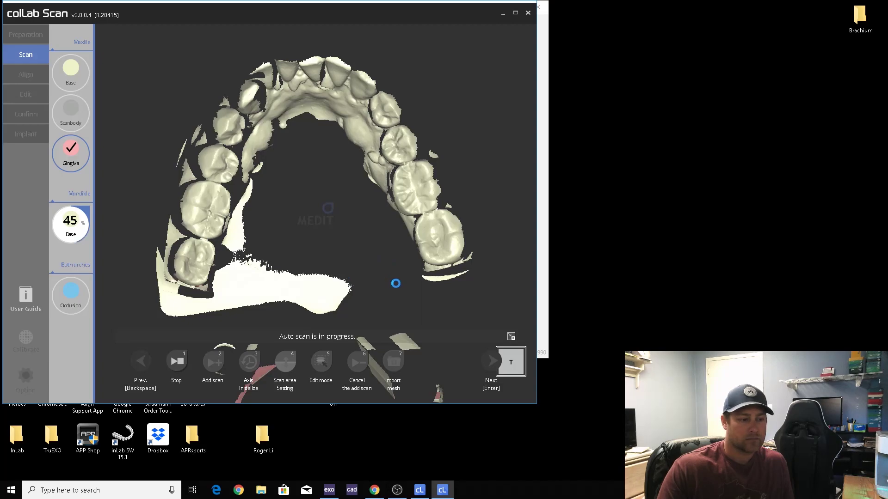
right_drag(373, 285, 362, 230)
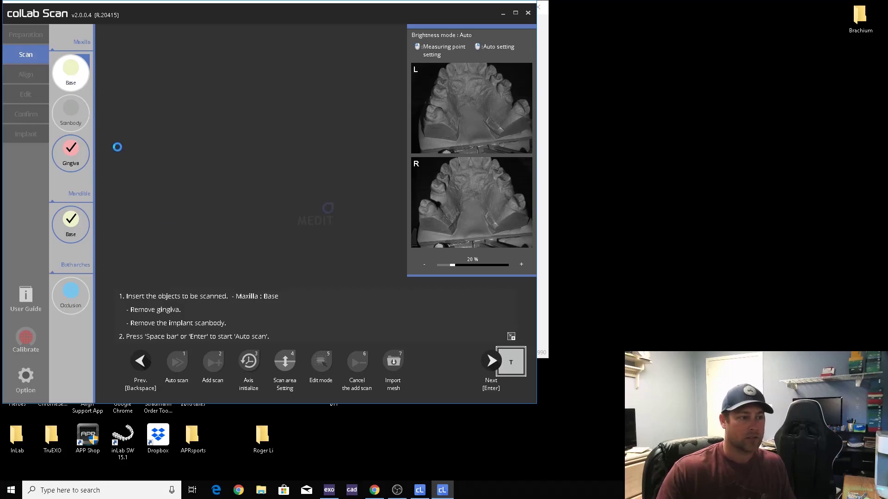
Run the auto scan of the maxilla base model without gingiva and supplement it with an additional scan
key(space)
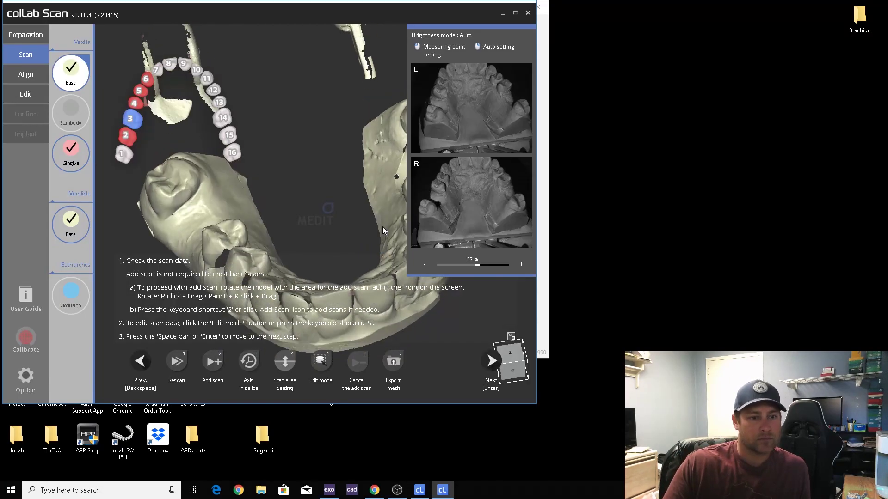
right_drag(368, 253, 292, 294)
click(213, 361)
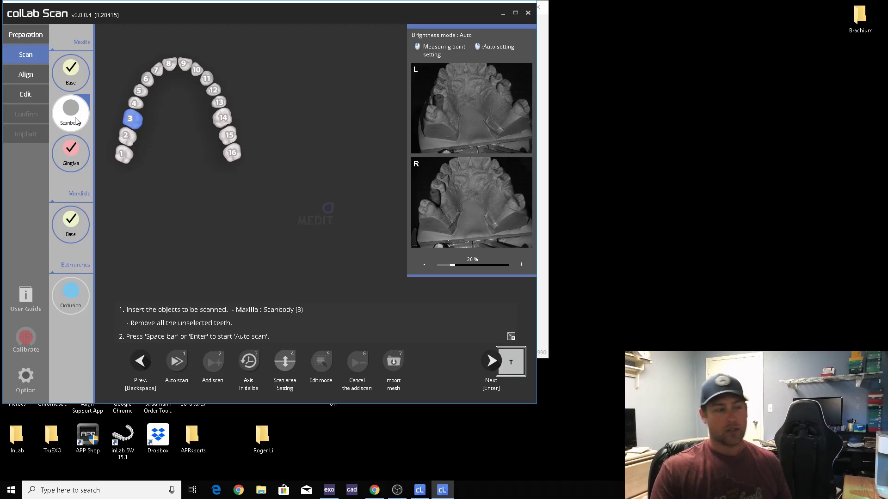
Auto scan the maxilla with the scanbody on tooth 3, add scans from other angles, and inspect the scanbody for gaps
key(space)
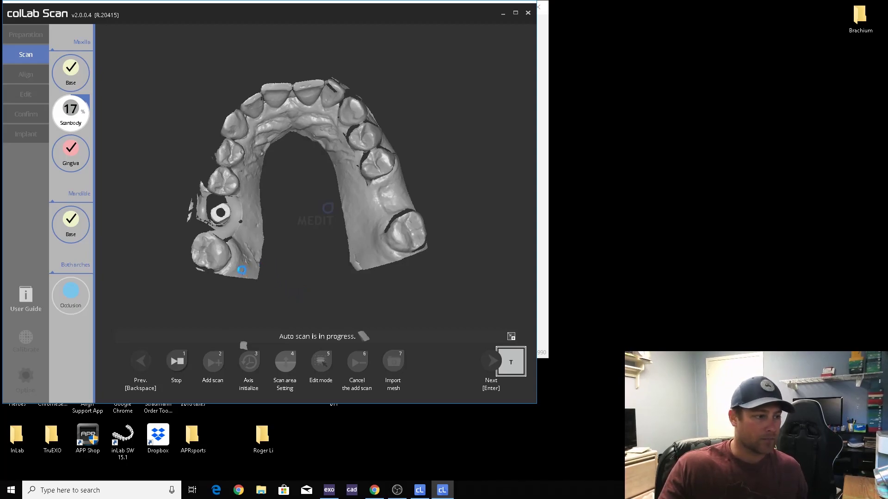
right_drag(277, 279, 272, 238)
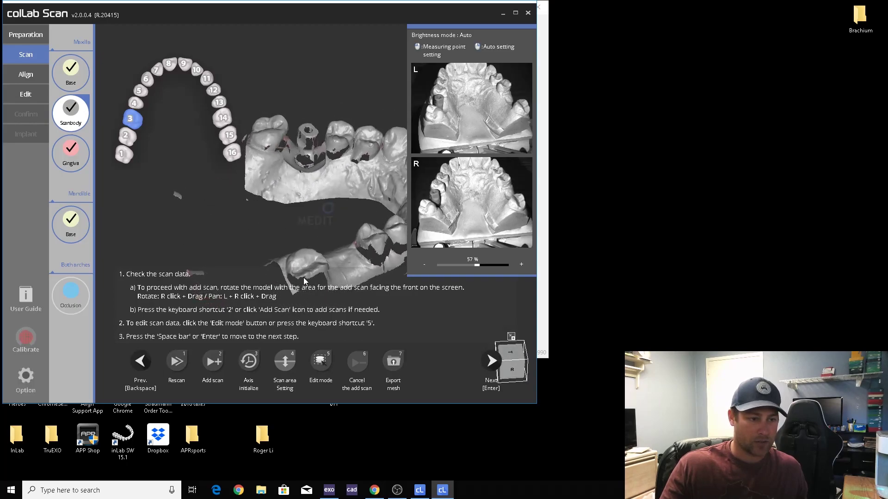
click(218, 369)
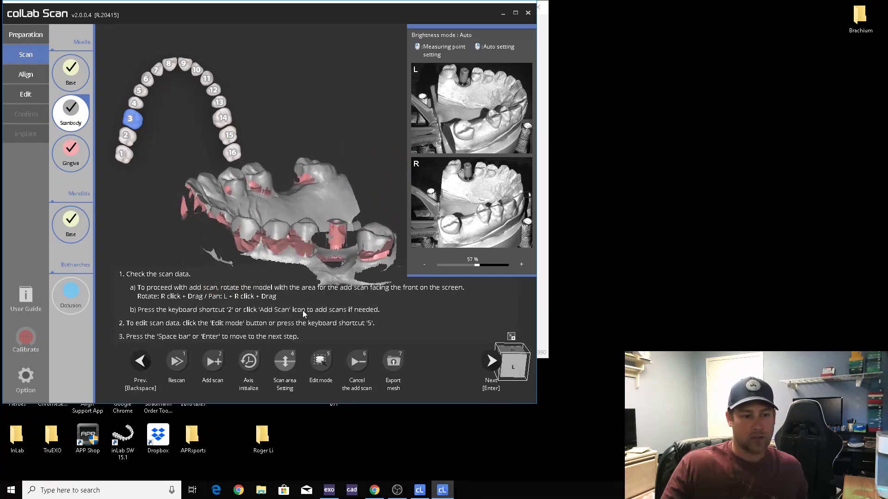
key(2)
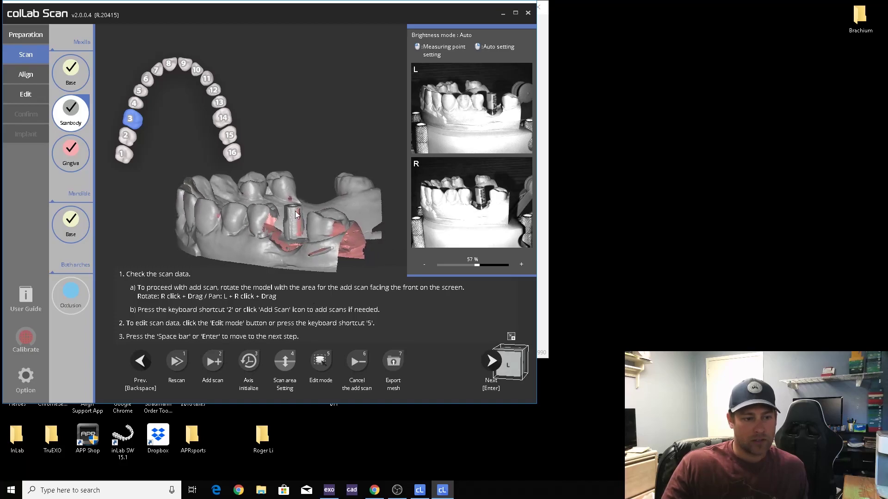
right_drag(297, 228, 319, 262)
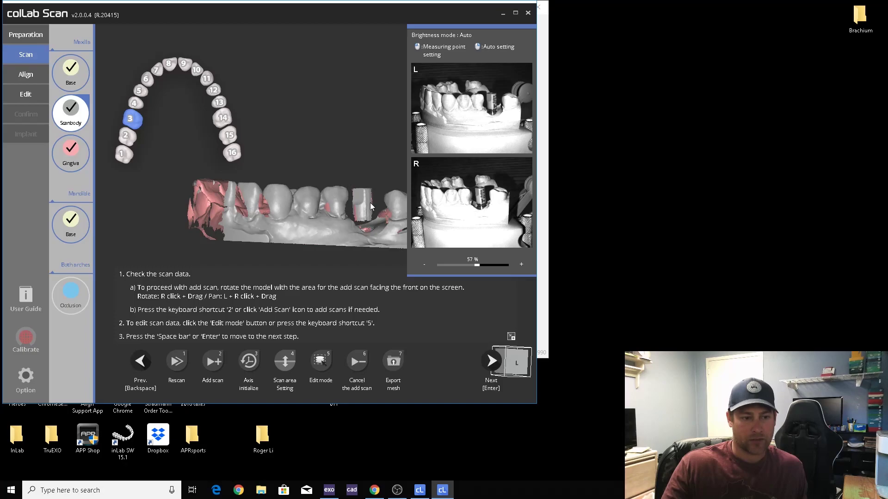
right_drag(357, 195, 234, 196)
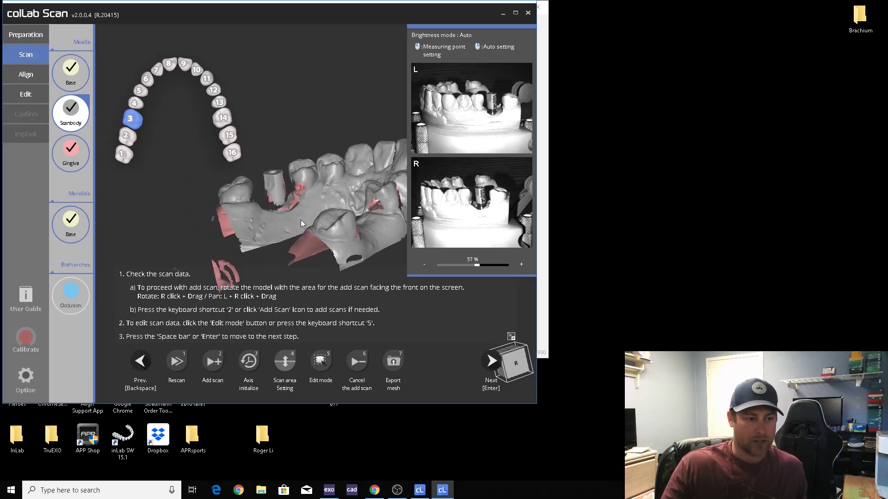
right_drag(302, 223, 318, 266)
Switch to the occlusion stage for both arches and run its auto scan
click(77, 295)
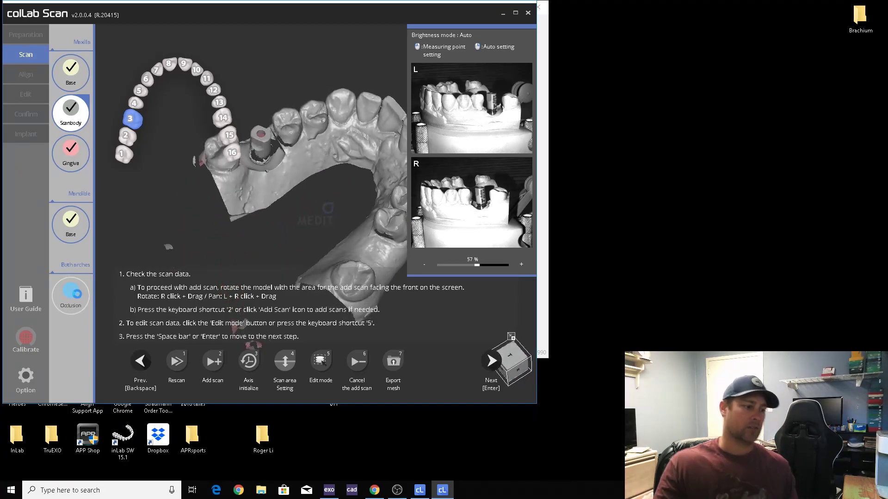
click(78, 298)
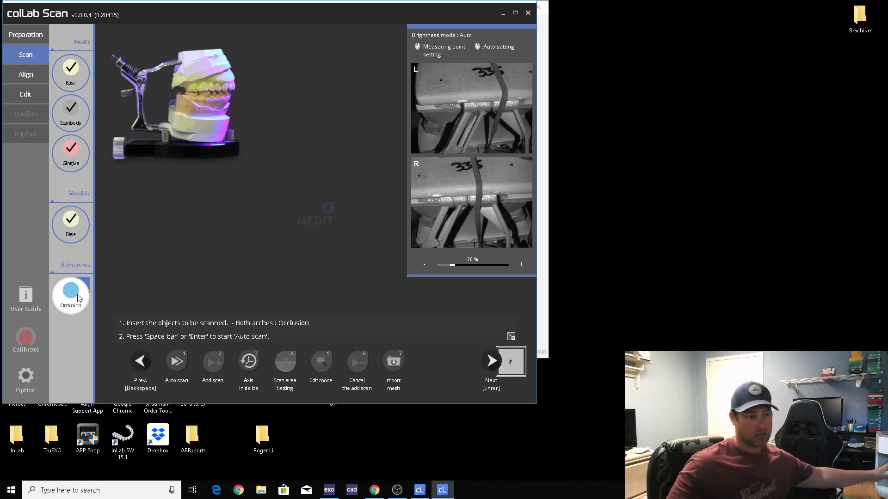
key(space)
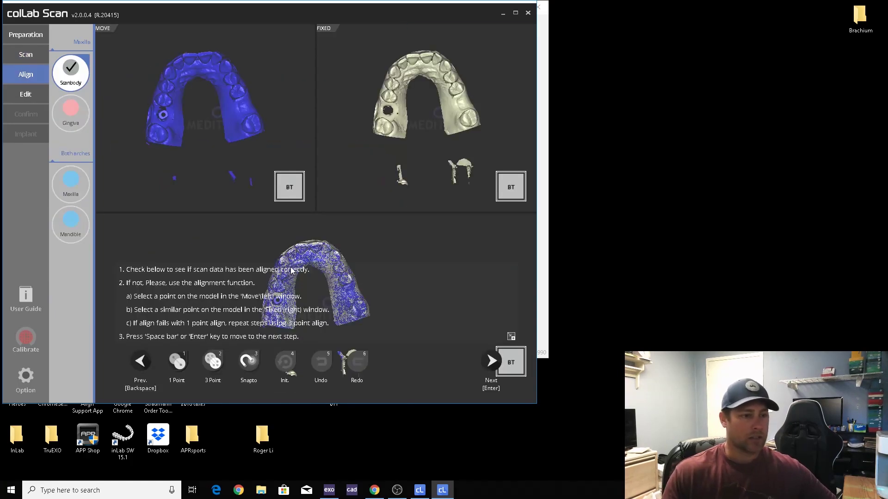
Check the alignment of the maxilla scanbody and gingiva scans to the base model and proceed to the arch alignment
scroll(285, 303, up, 5)
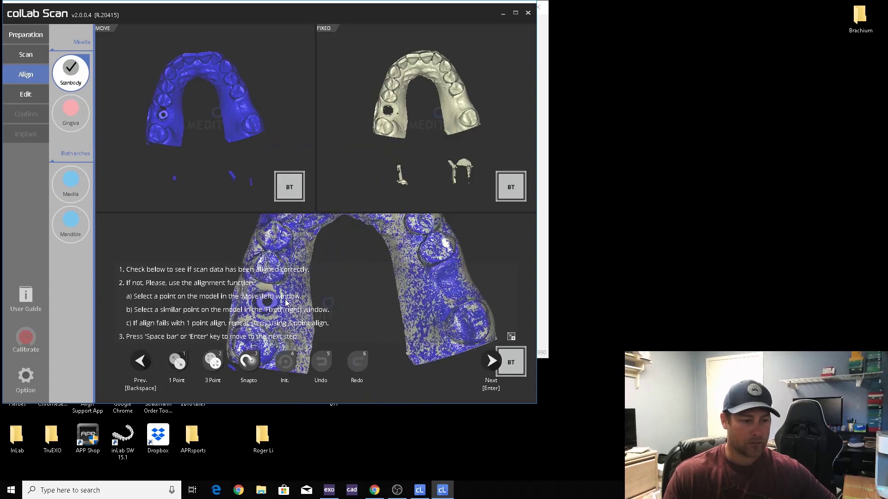
click(67, 109)
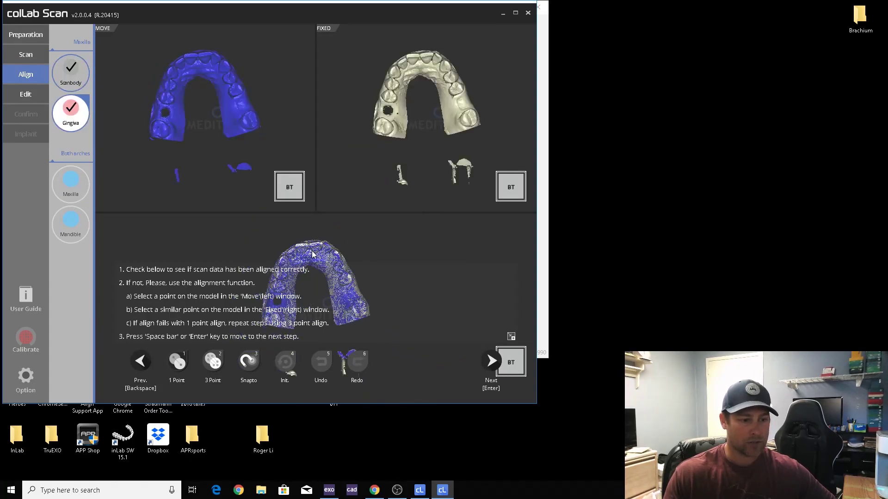
scroll(313, 293, up, 5)
click(248, 360)
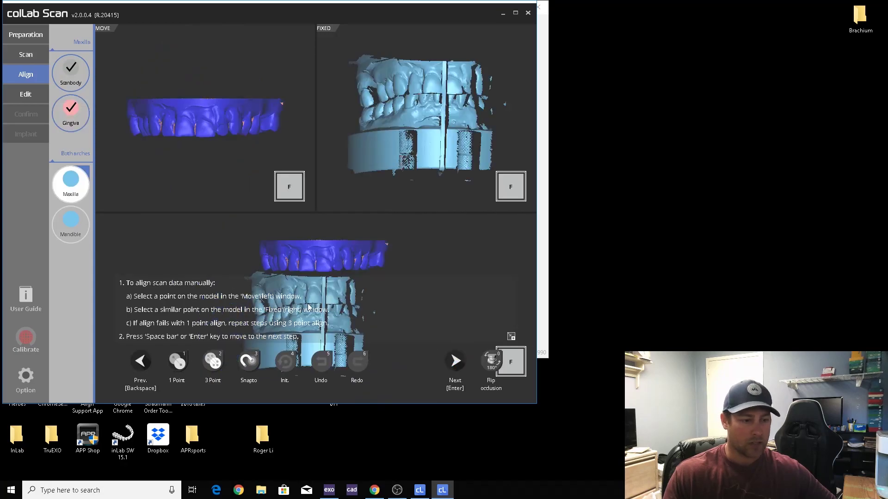
Align the maxilla to the occlusion scan by matching one point on a front tooth and accept the result
click(184, 122)
click(432, 82)
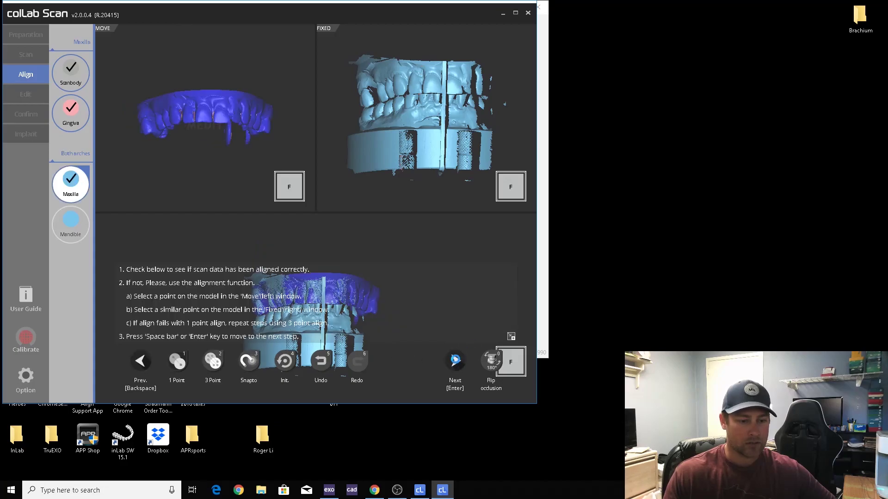
click(455, 361)
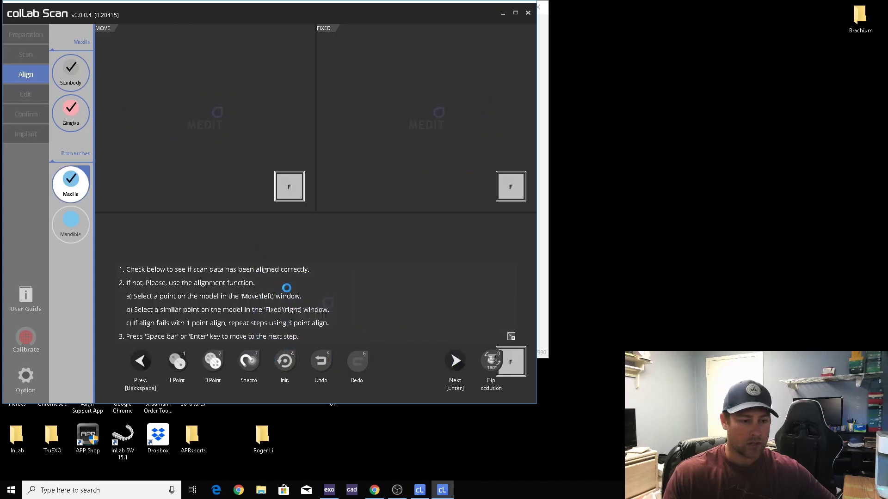
Snap the mandible onto the occlusion scan, accept the alignment and proceed to editing the scan data
click(250, 362)
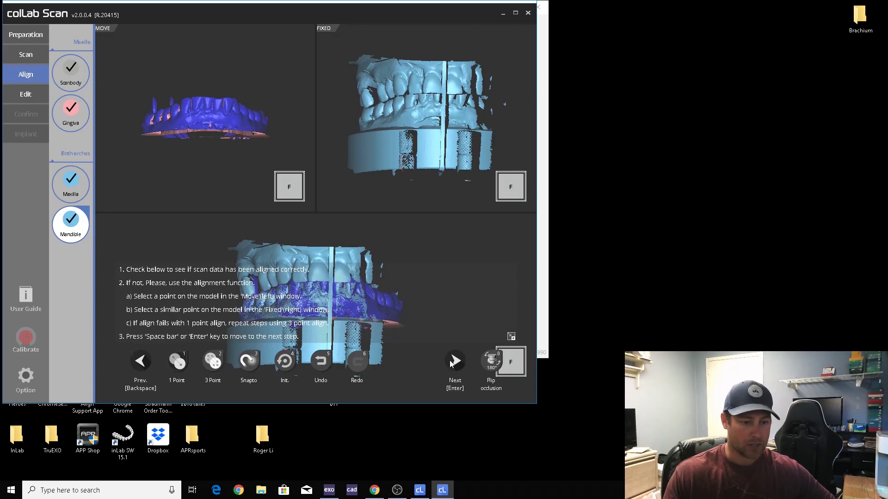
click(450, 361)
click(491, 362)
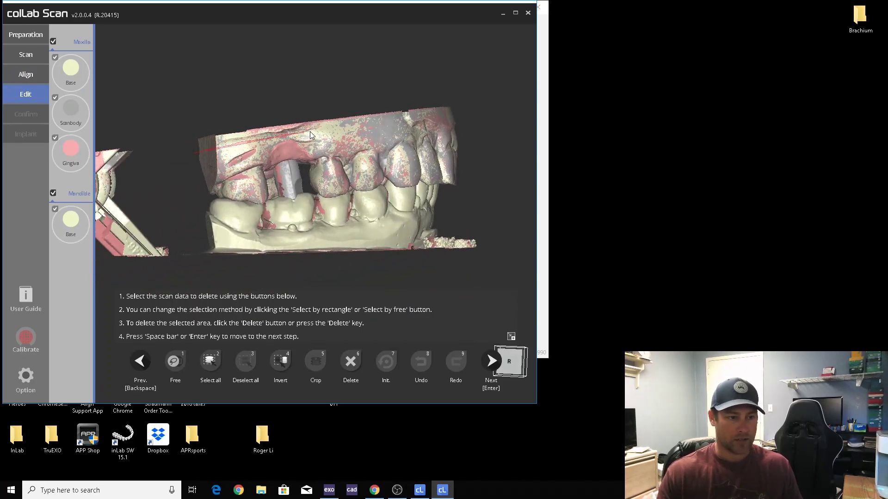
Delete the stray scan data and the excess strips along the outer edges of both models, and continue to confirmation
mouse_move(312, 133)
mouse_down()
mouse_move(391, 127)
mouse_move(471, 159)
mouse_move(420, 221)
mouse_move(321, 242)
mouse_move(208, 238)
mouse_up()
click(322, 364)
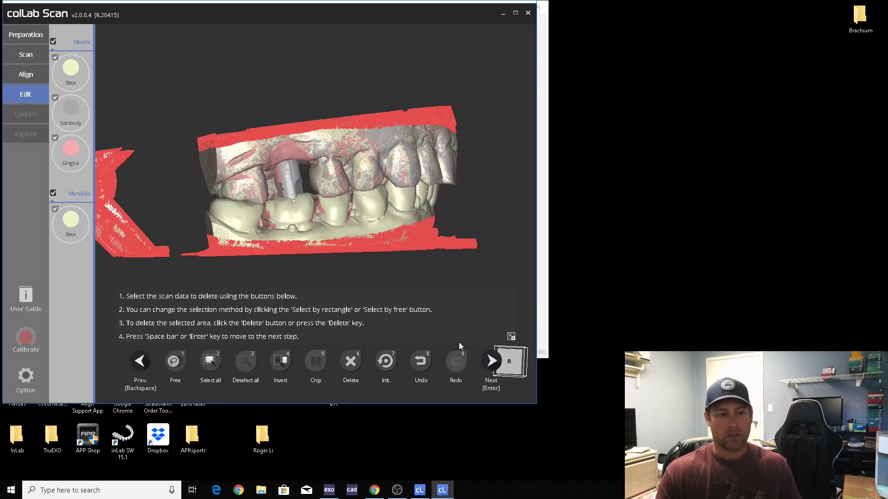
key(Delete)
click(491, 361)
click(285, 250)
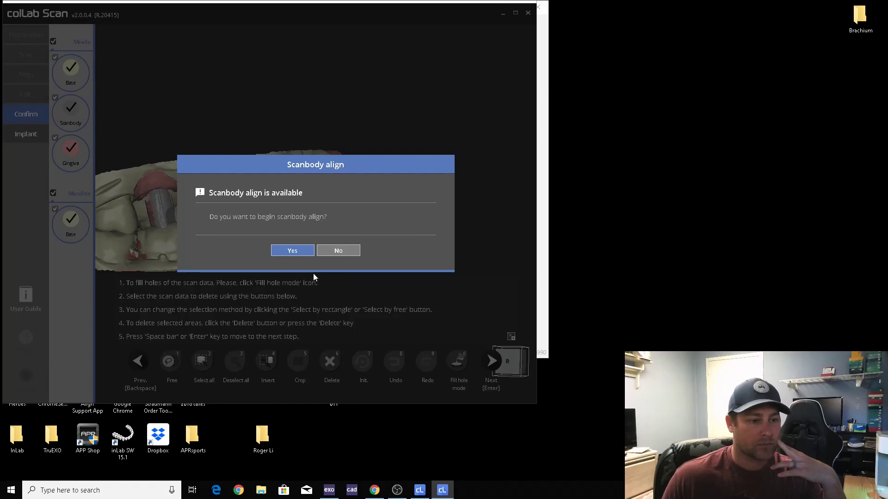
Decline the scanbody alignment, finish the scan, and open the case for design from exocad DentalDB
click(336, 252)
click(272, 272)
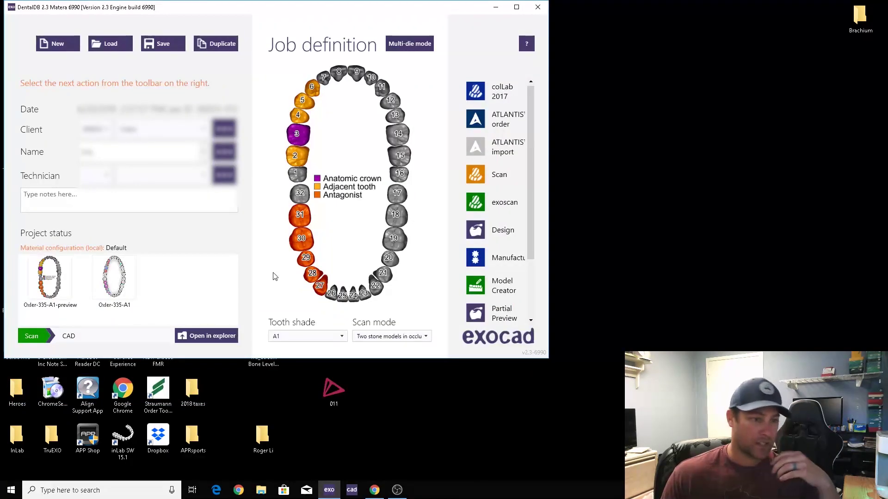
click(482, 235)
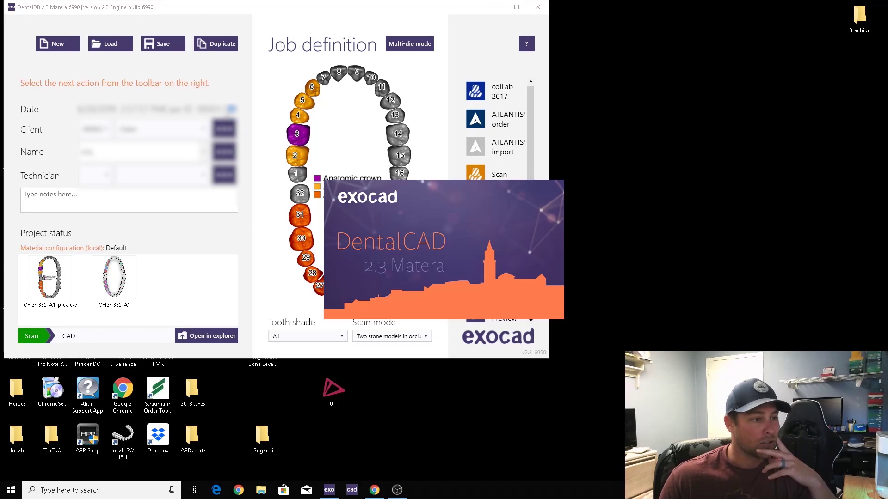
mouse_move(230, 110)
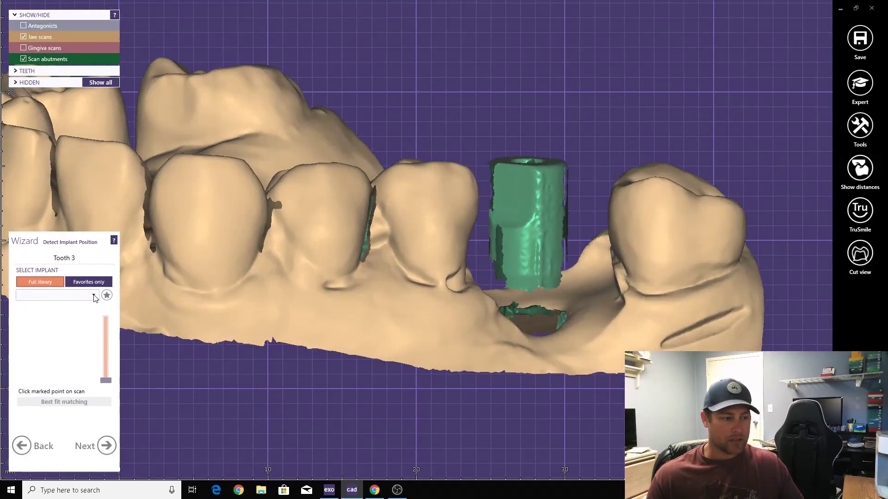
Select the Tru_Astra EV 54 Brown implant library with the TruBase G/H1 x 5.5 abutment for tooth 3
click(94, 295)
drag(212, 313, 214, 433)
scroll(166, 411, down, 6)
scroll(167, 411, down, 2)
scroll(167, 411, up, 1)
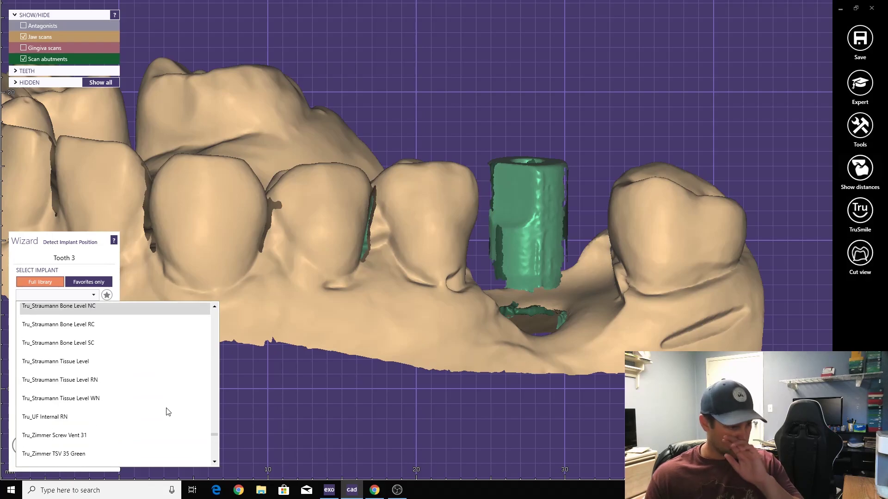
scroll(168, 412, up, 1)
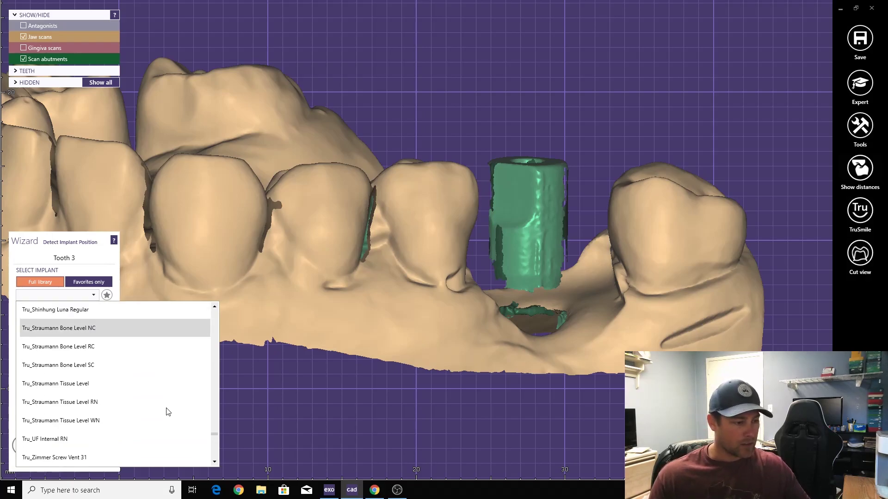
scroll(168, 411, up, 20)
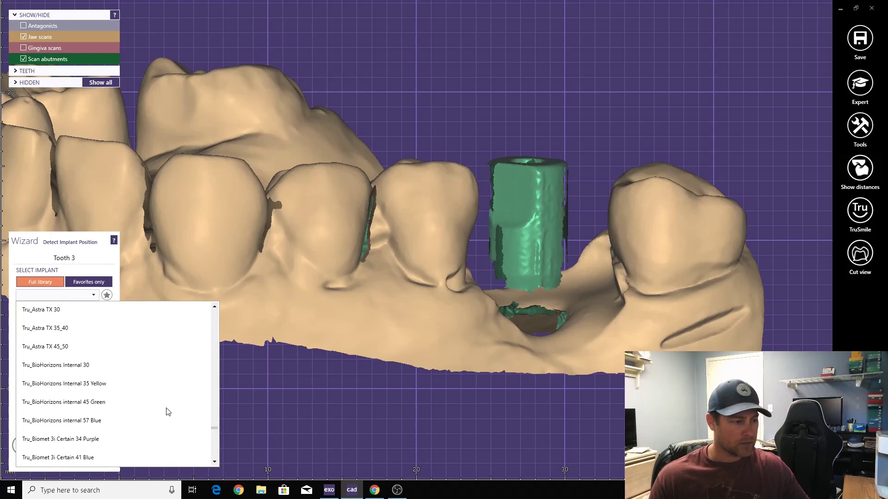
scroll(168, 412, up, 5)
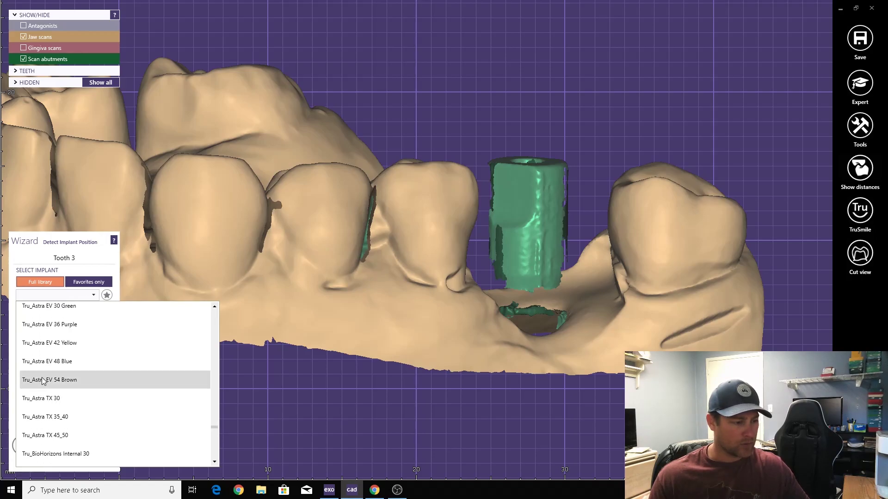
click(43, 380)
click(49, 310)
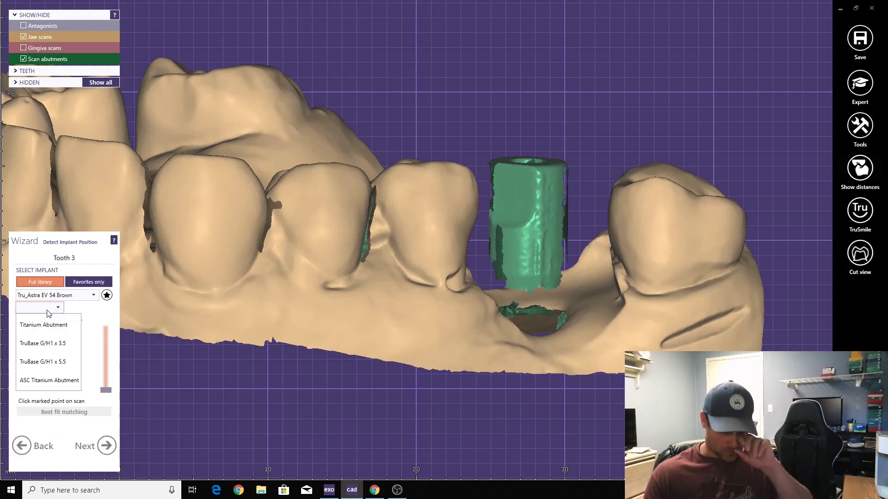
click(48, 364)
click(370, 341)
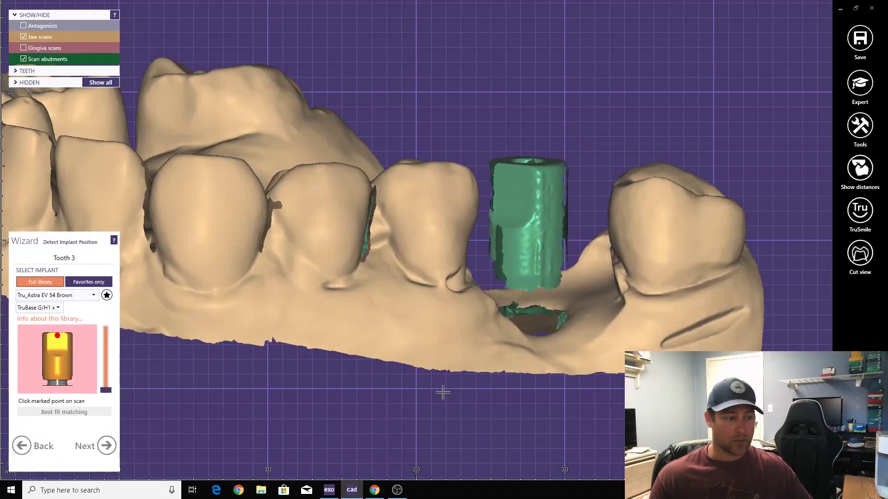
Mark the matching point on the scanned scanbody's flat side, exclude the scanbody's lower end, and run best fit matching
right_drag(492, 381, 514, 361)
scroll(513, 360, up, 1)
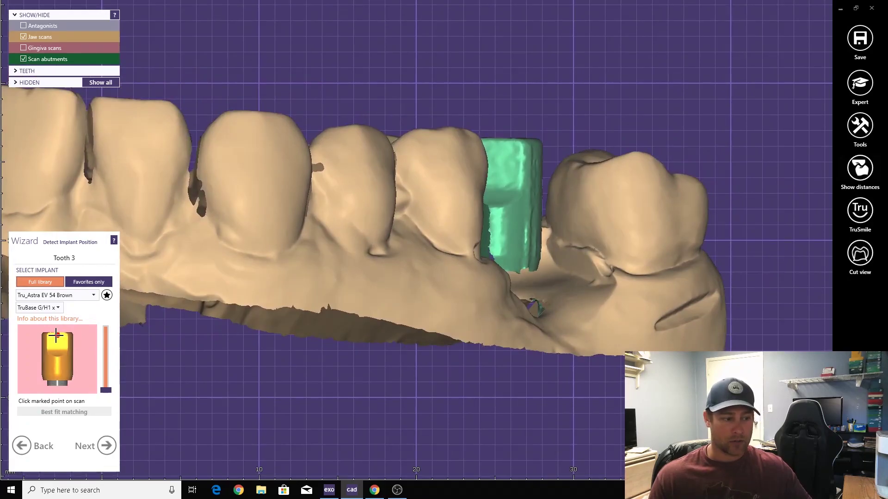
click(56, 335)
right_drag(477, 170, 477, 171)
scroll(477, 170, up, 1)
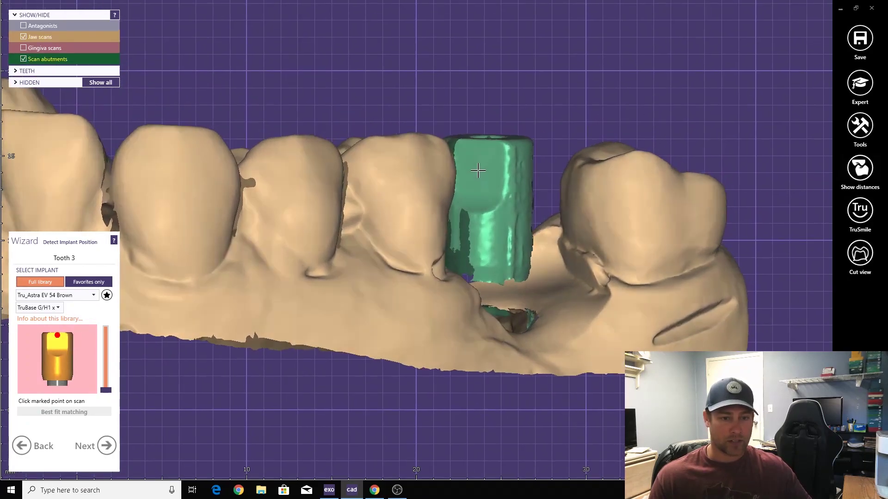
click(475, 146)
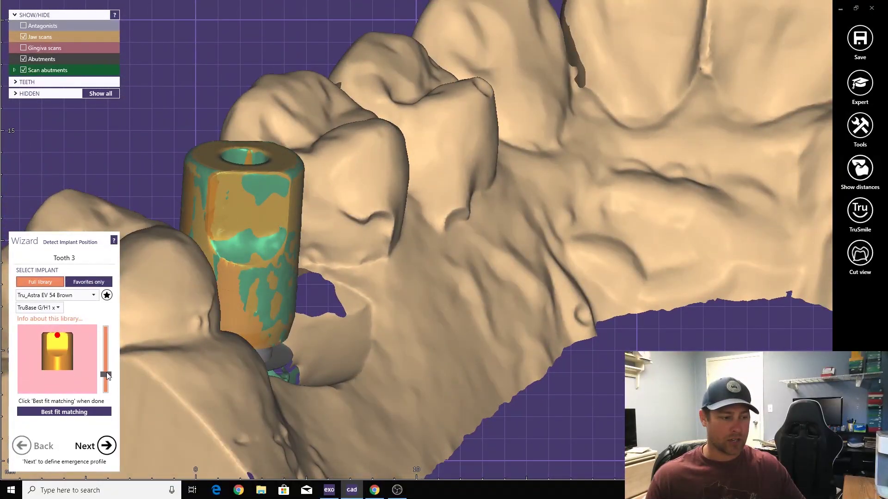
drag(107, 335, 104, 360)
click(85, 412)
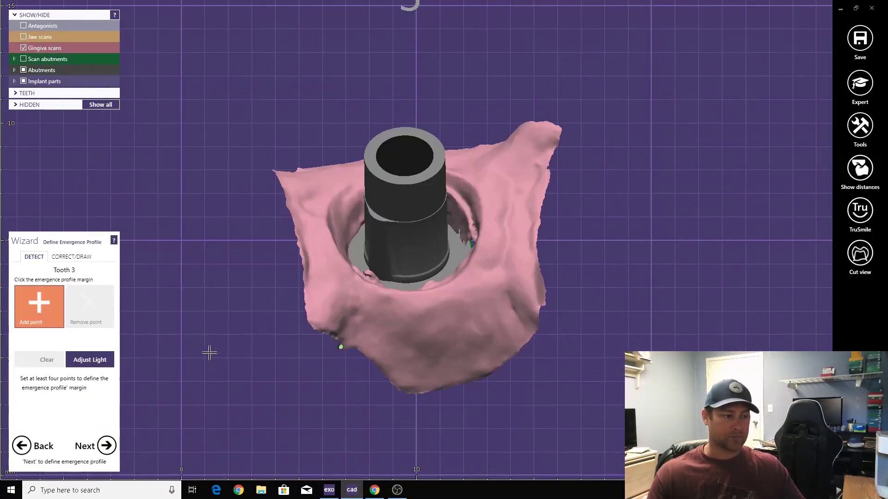
Define the emergence profile margin for tooth 3 with five points on the gingiva around the implant opening and accept it
right_drag(446, 345, 452, 370)
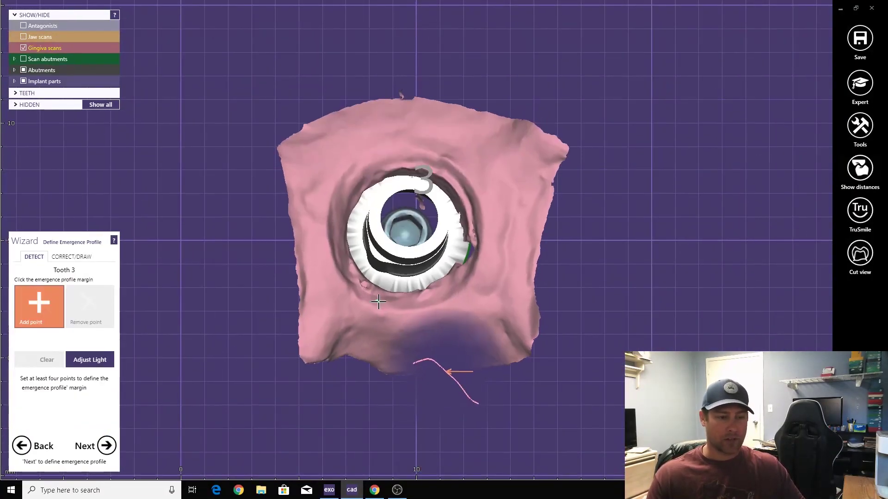
scroll(439, 375, up, 2)
click(368, 299)
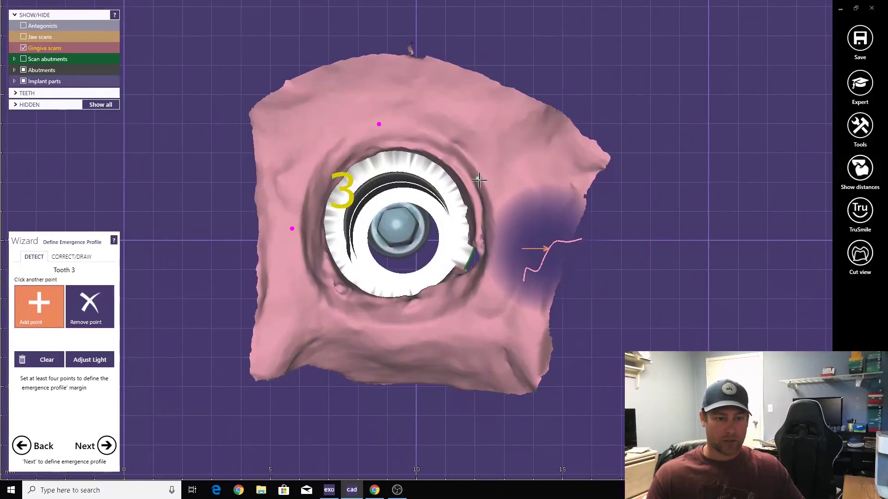
click(483, 185)
click(485, 285)
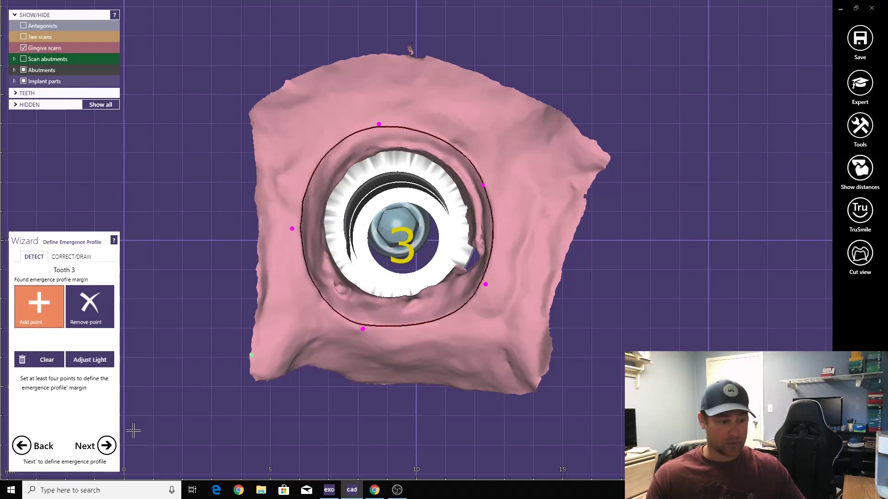
click(107, 447)
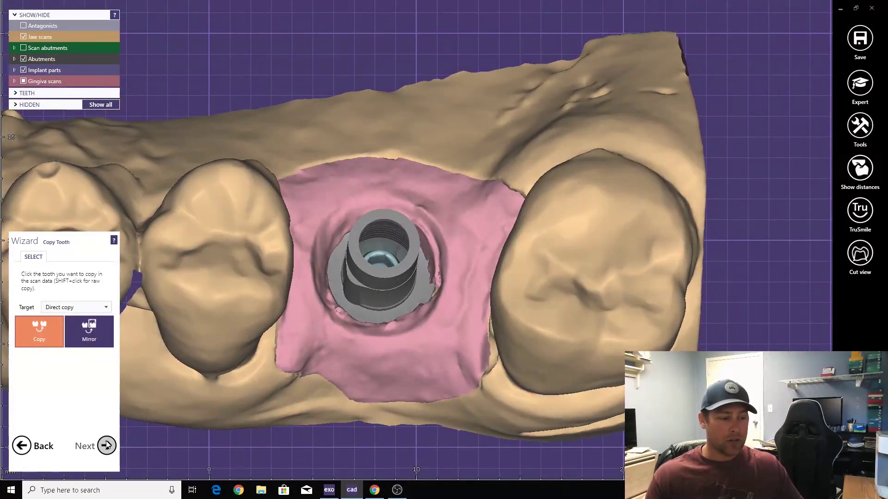
Skip copying a tooth and slightly enlarge the AIDA model tooth 3 to fill the gap, using a translucent crown view
click(106, 439)
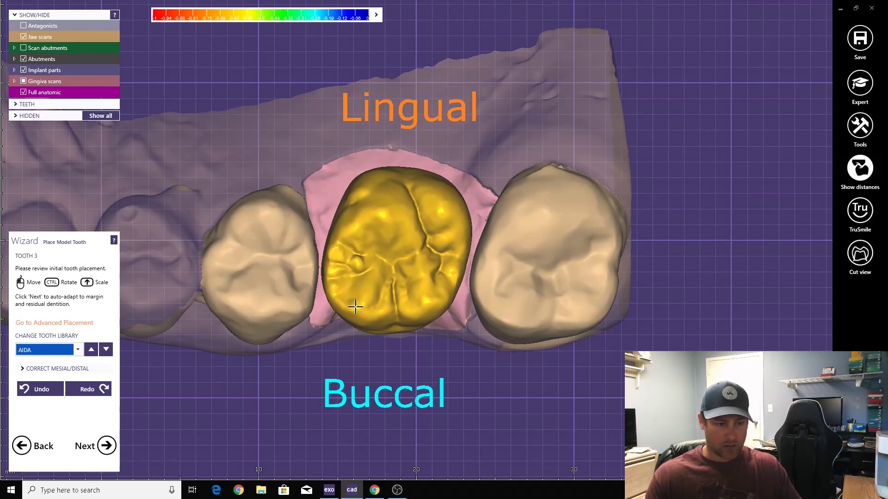
click(60, 93)
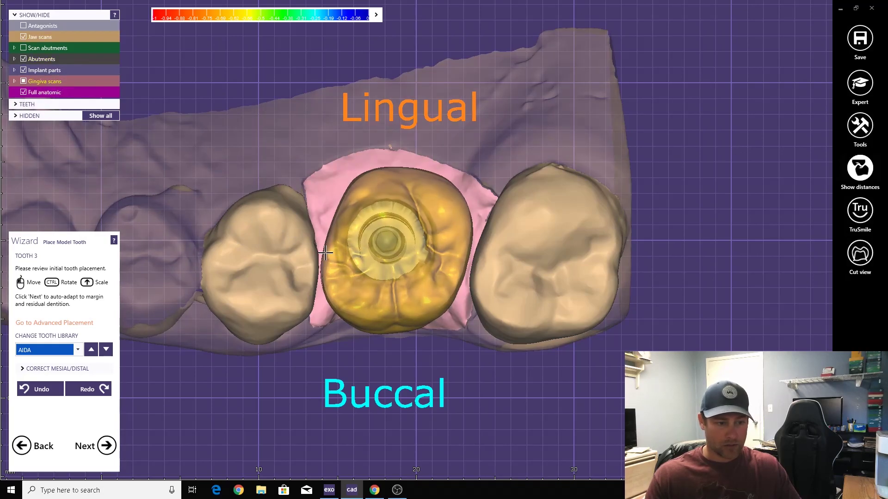
shift+drag(325, 253, 325, 256)
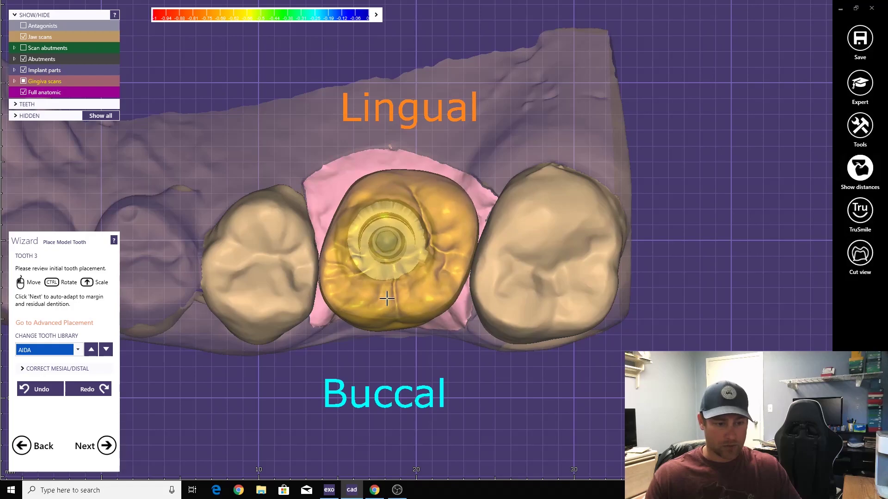
click(53, 93)
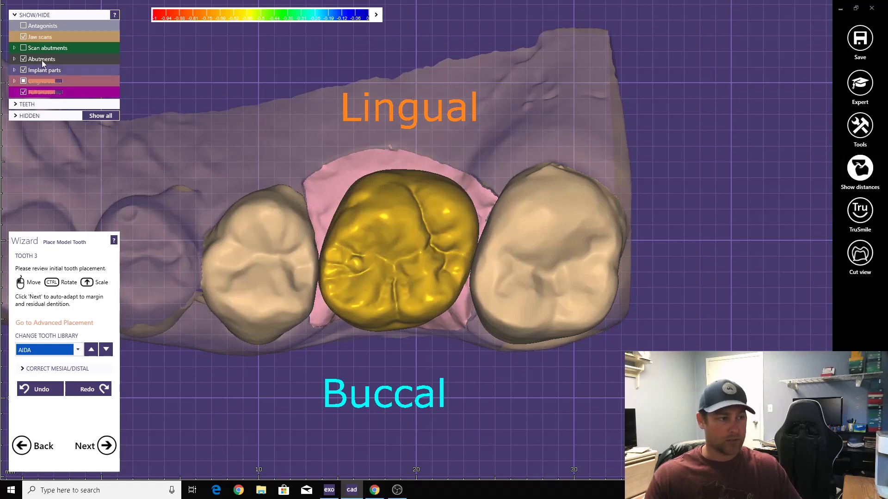
Display the antagonists, adjust the placement of model tooth 3 against them from several sides, and hide them again
click(23, 26)
right_drag(256, 273, 347, 220)
drag(346, 180, 345, 166)
right_drag(345, 167, 315, 203)
drag(314, 203, 315, 209)
mouse_move(315, 209)
right_down()
mouse_move(307, 251)
mouse_move(299, 207)
right_up()
drag(299, 206, 297, 204)
right_drag(298, 204, 319, 248)
scroll(298, 204, up, 1)
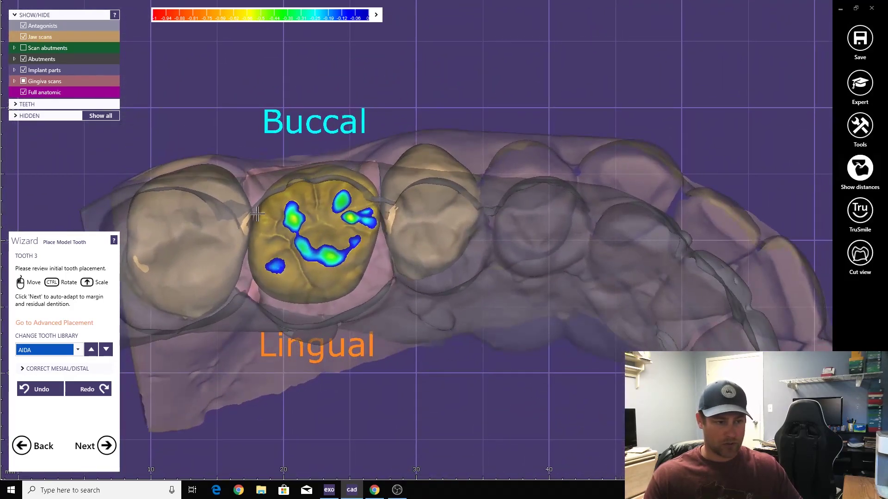
click(32, 25)
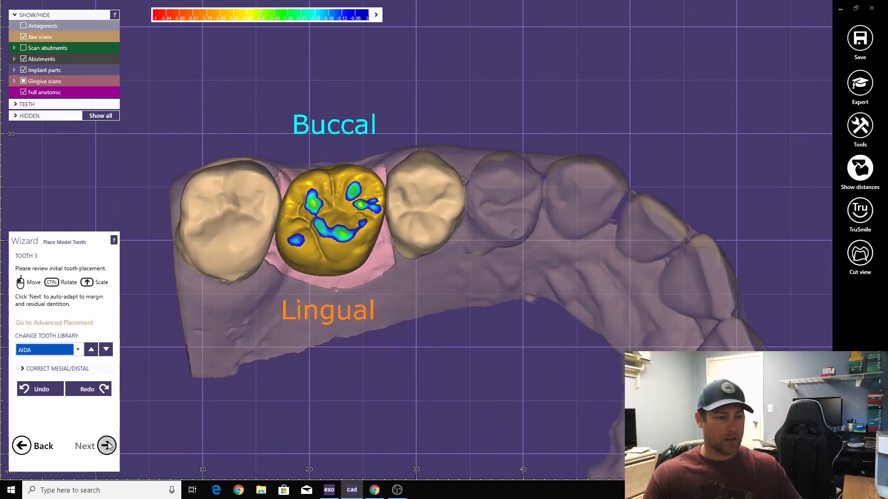
Accept the tooth placement and move the lingual and distal margin points of the abutment bottom outward toward the crown outline
click(107, 444)
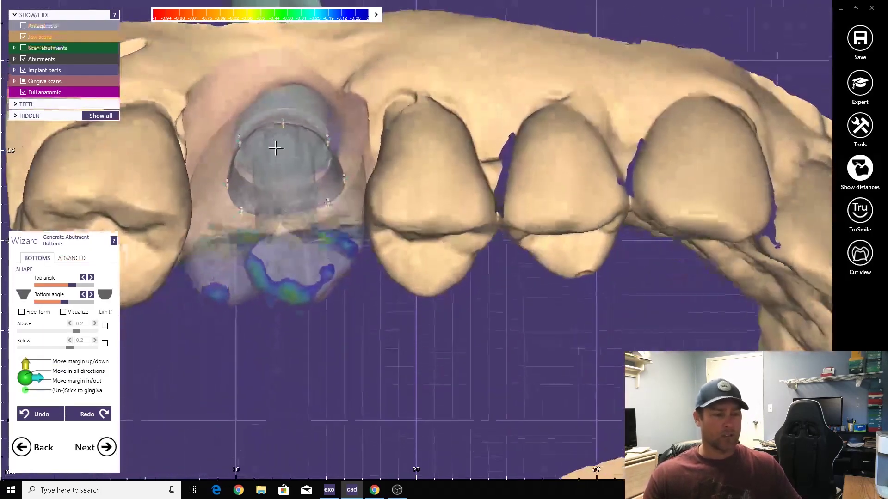
right_drag(276, 149, 391, 282)
scroll(325, 301, up, 1)
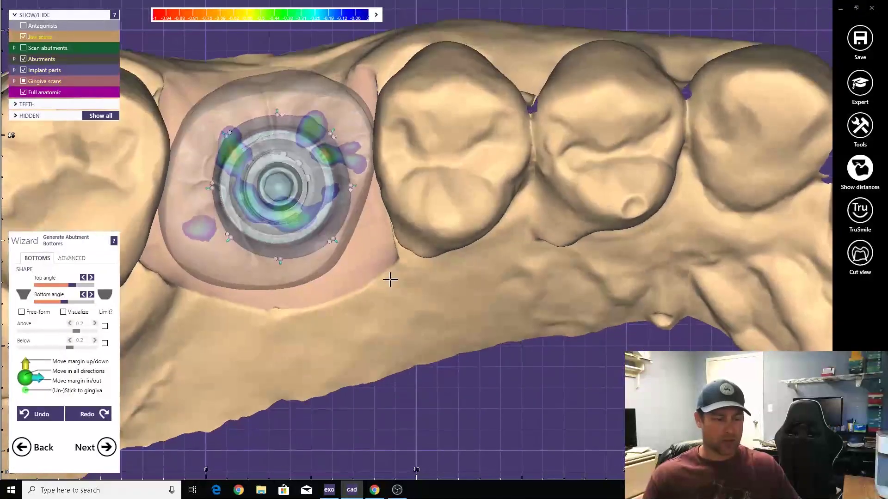
scroll(390, 280, up, 3)
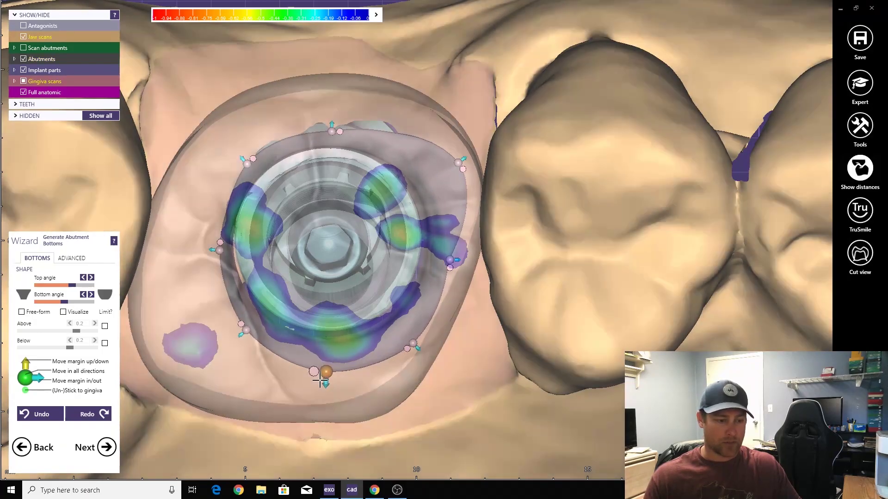
drag(320, 380, 308, 399)
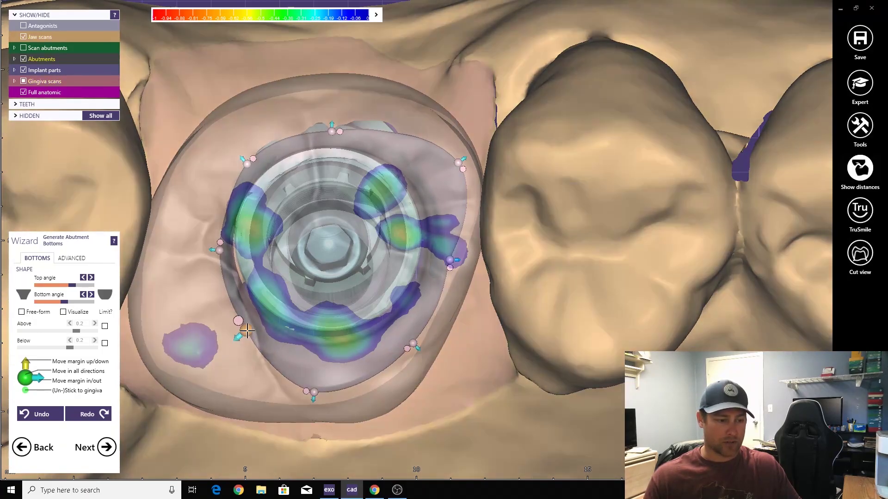
drag(241, 331, 188, 367)
drag(211, 259, 173, 250)
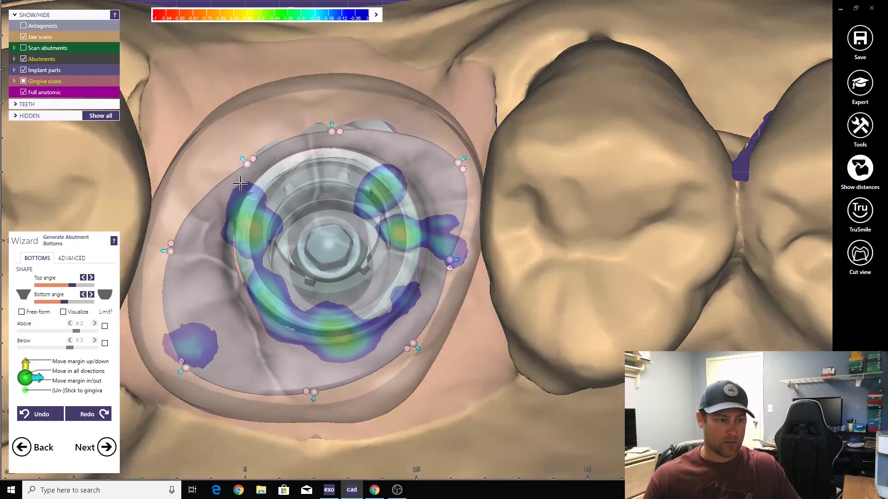
Move the buccal margin points outward toward the crown outline and add a point to the margin on the mesiobuccal side
drag(247, 161, 219, 133)
drag(331, 130, 328, 105)
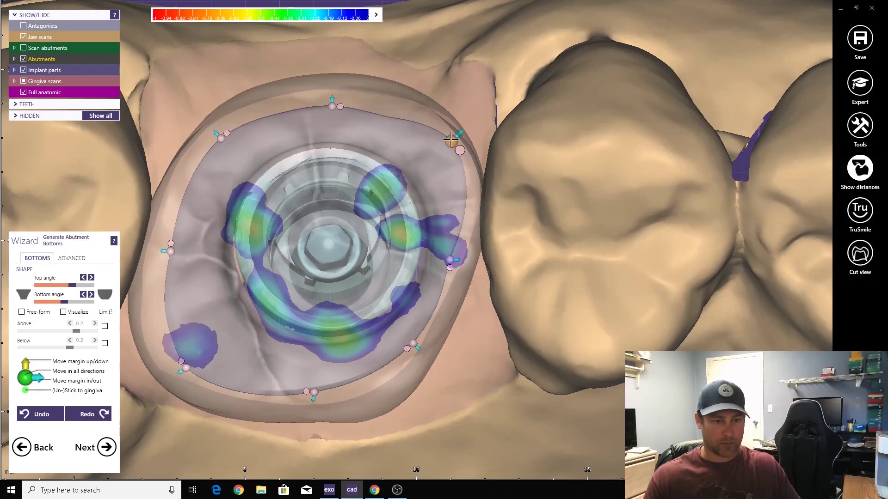
drag(451, 139, 452, 139)
drag(397, 111, 400, 108)
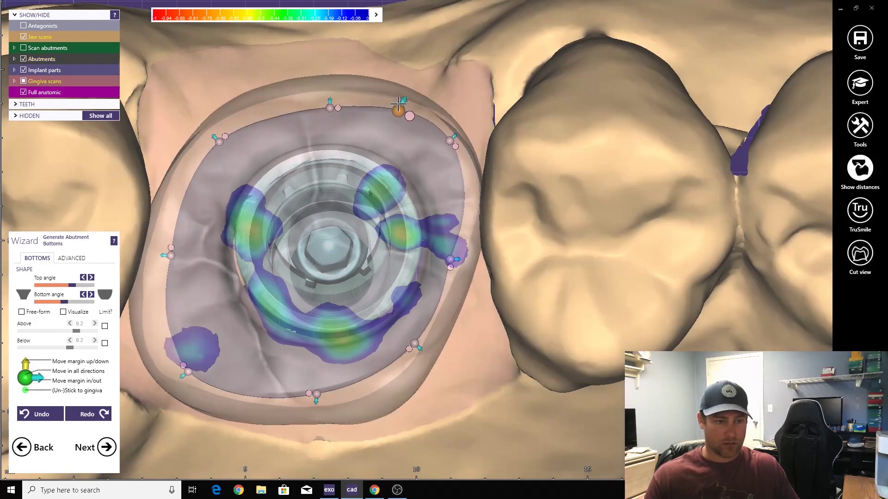
right_drag(338, 134, 331, 130)
scroll(338, 134, down, 1)
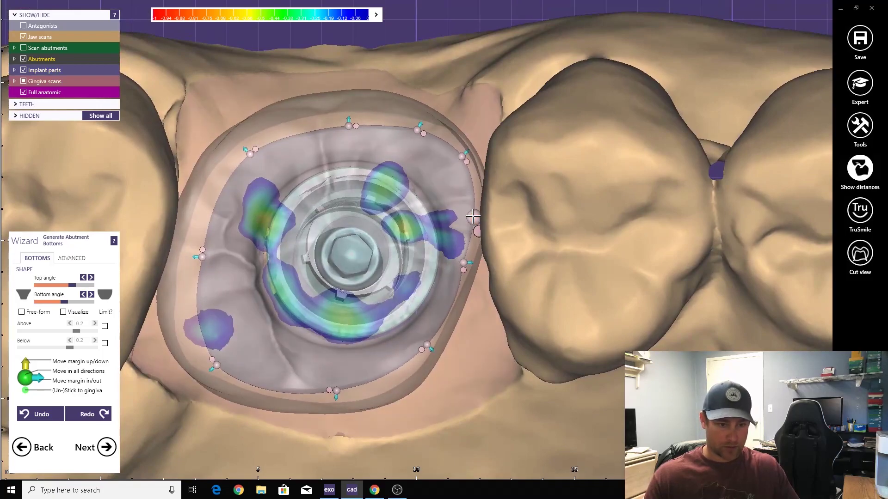
Add margin points on the mesial and mesiolingual sides and adjust the lingual points to follow the crown outline
right_drag(472, 246, 424, 313)
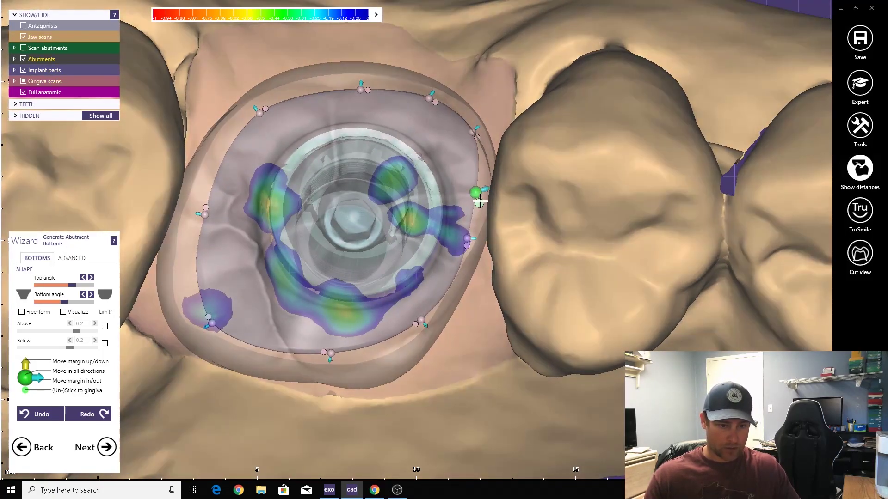
right_drag(476, 194, 479, 202)
scroll(480, 202, down, 1)
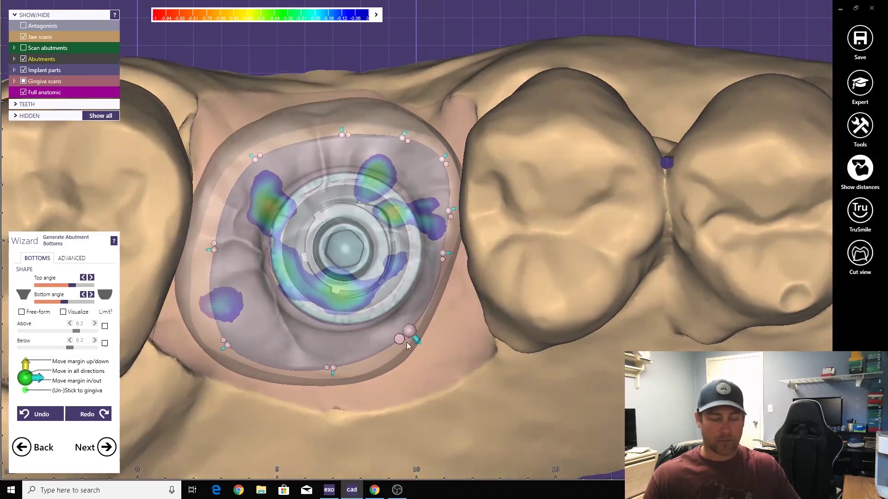
right_drag(410, 337, 403, 329)
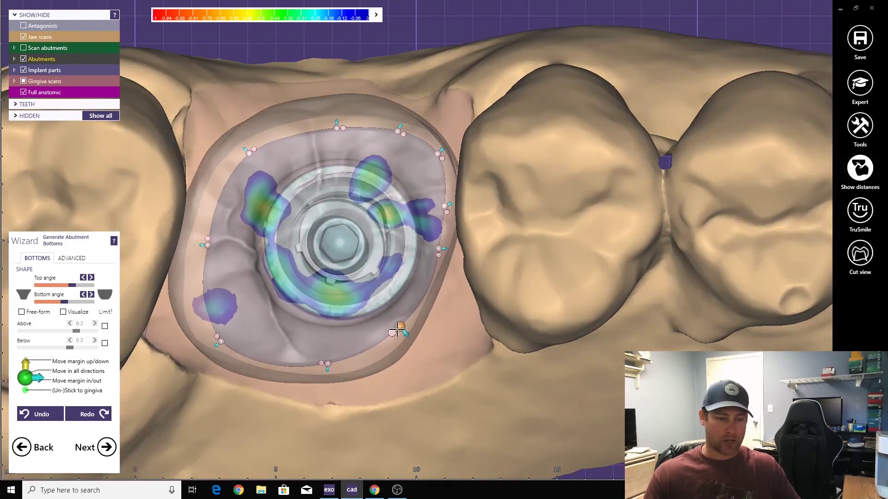
drag(327, 363, 332, 363)
drag(398, 328, 403, 334)
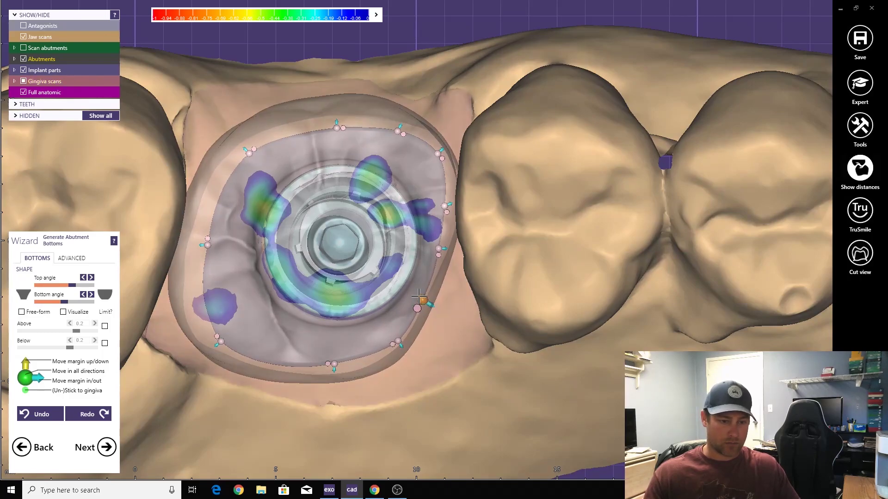
right_drag(418, 296, 416, 326)
Hide the jaw scans to expose the abutment bottom from the side
right_drag(332, 384, 335, 363)
scroll(335, 363, down, 3)
middle_drag(335, 363, 329, 264)
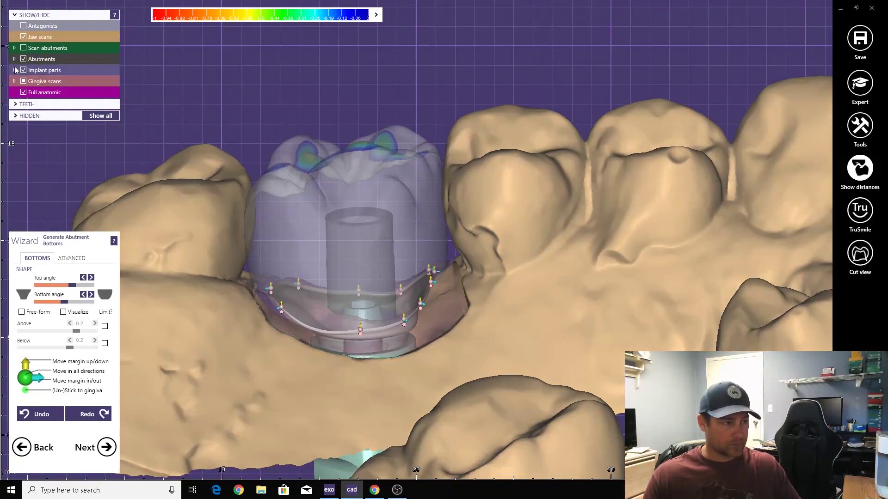
click(23, 36)
Set the abutment bottom's top angle to its maximum and its bottom angle close to the minimum
scroll(211, 183, up, 6)
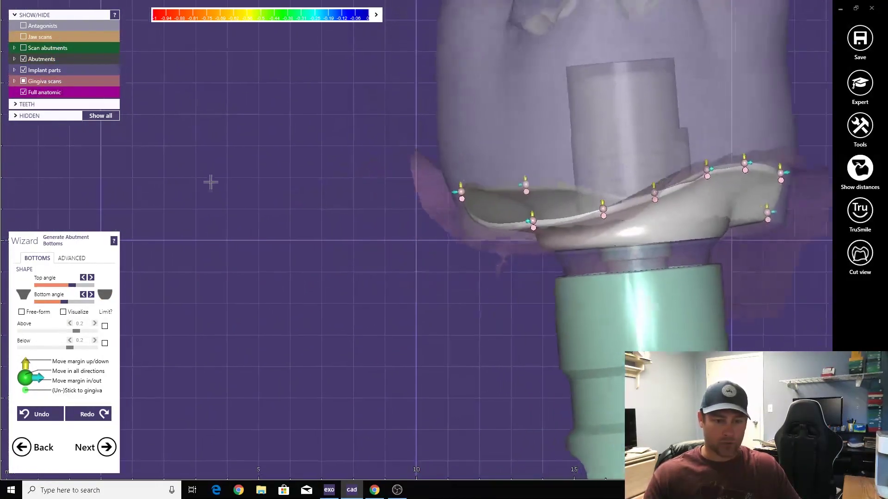
scroll(211, 182, up, 4)
right_drag(430, 226, 547, 222)
middle_drag(547, 222, 514, 226)
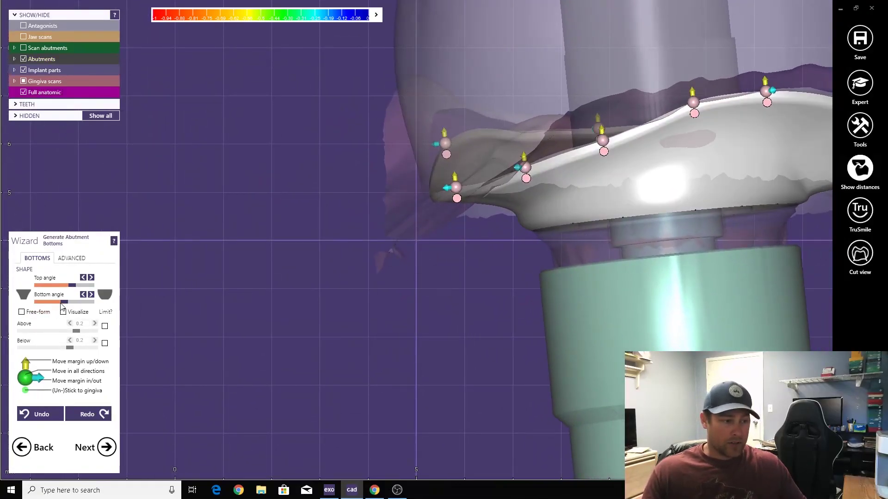
drag(61, 304, 90, 278)
scroll(152, 249, down, 3)
right_drag(259, 245, 305, 258)
scroll(263, 257, down, 1)
scroll(401, 258, up, 5)
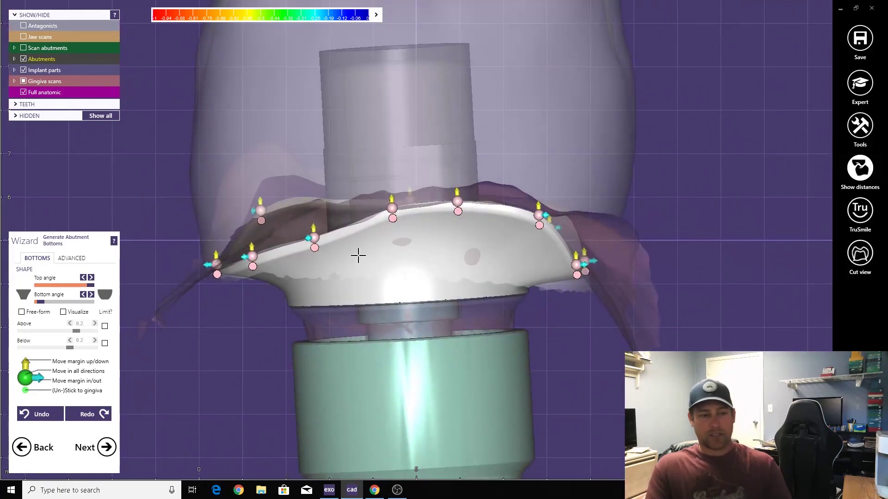
Lower the abutment bottom's margin slightly toward the implant, comparing it with the gingiva from several sides
right_drag(378, 294, 408, 228)
scroll(457, 226, up, 2)
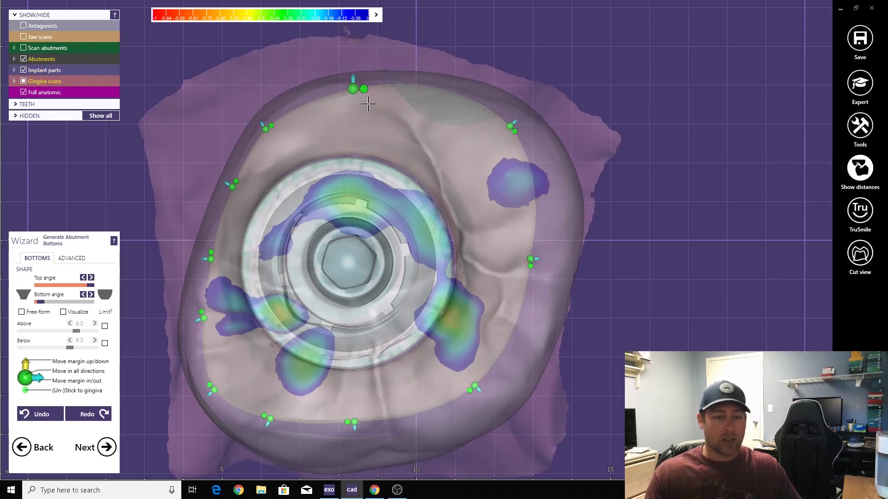
right_drag(370, 88, 254, 215)
drag(252, 205, 252, 218)
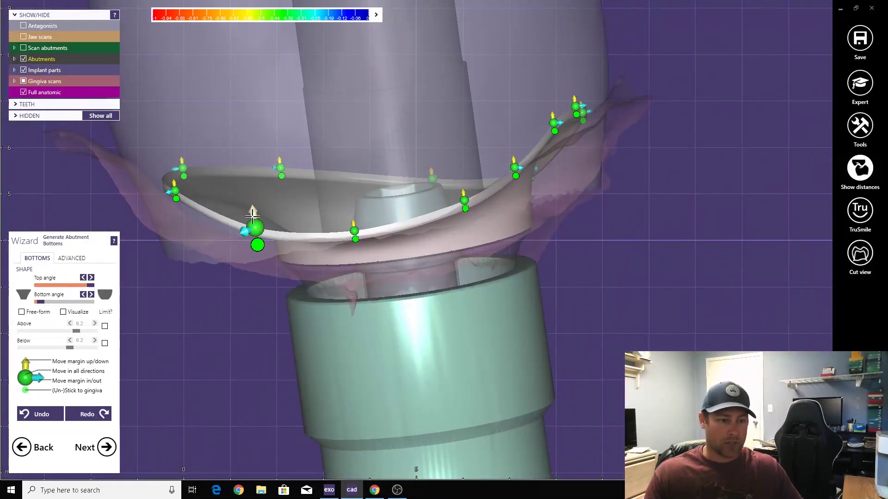
right_drag(403, 203, 437, 149)
drag(442, 107, 444, 122)
right_drag(445, 121, 442, 266)
scroll(405, 248, down, 3)
scroll(377, 265, up, 2)
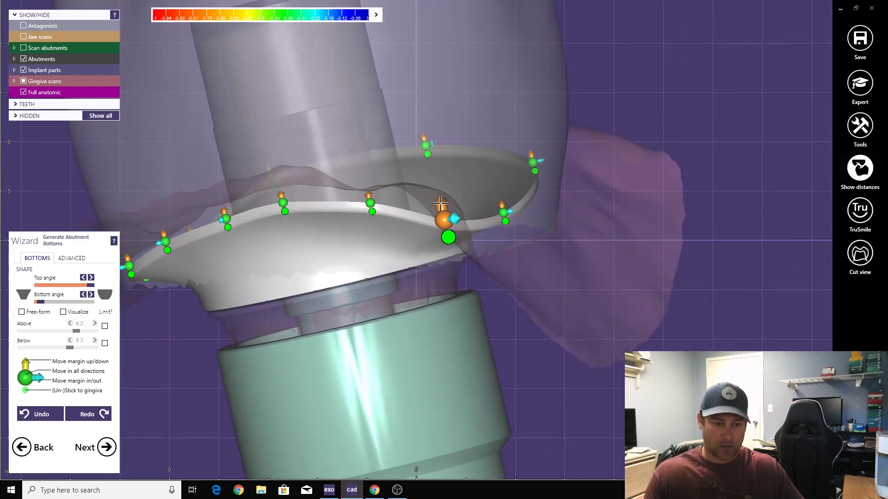
right_drag(499, 199, 319, 165)
scroll(295, 213, down, 2)
scroll(164, 218, down, 2)
scroll(164, 219, down, 1)
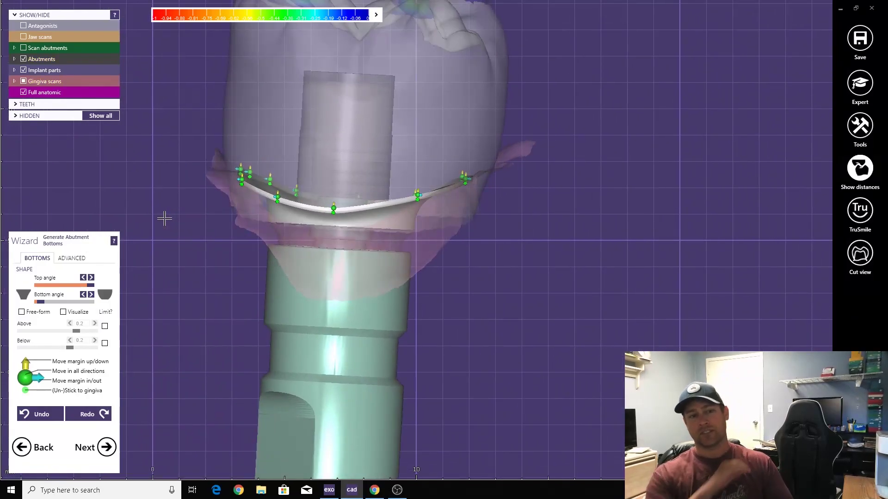
Set the profile border height of the abutment bottom to 0 mm in the advanced settings
scroll(192, 242, up, 5)
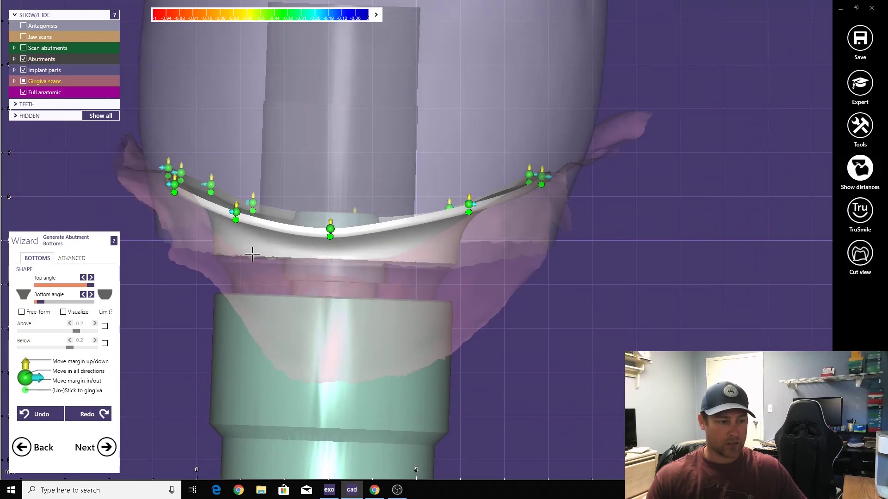
right_drag(216, 224, 263, 87)
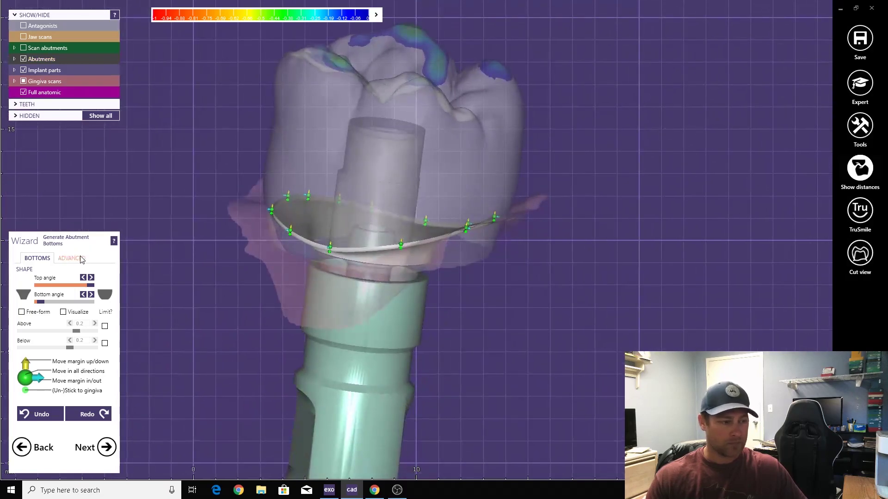
click(74, 259)
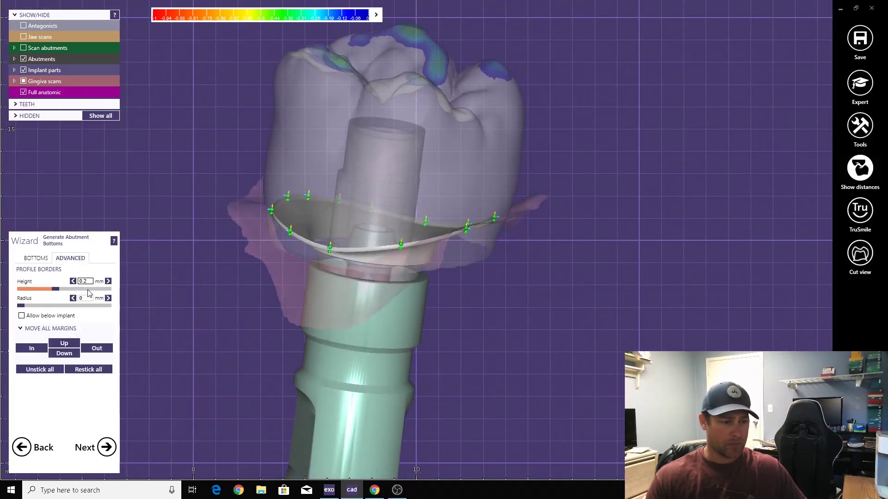
scroll(88, 290, down, 2)
scroll(204, 260, down, 3)
right_drag(204, 260, 294, 271)
scroll(295, 270, up, 4)
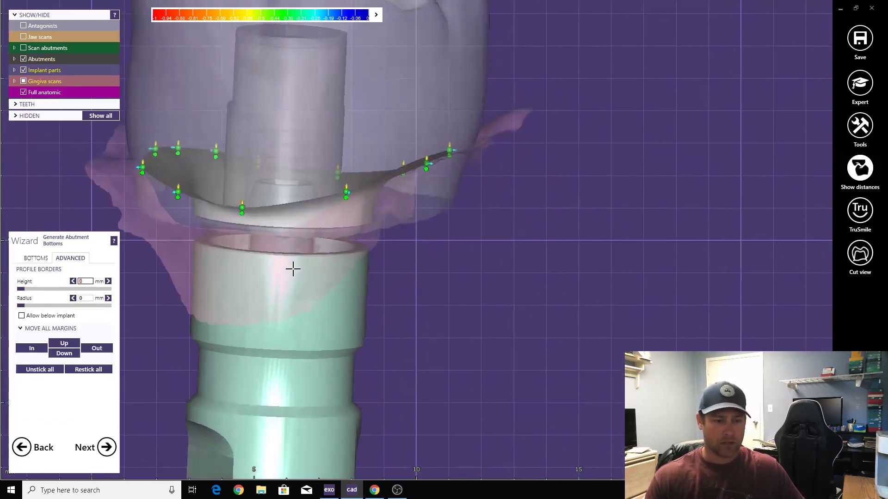
scroll(293, 268, up, 1)
right_drag(293, 268, 184, 291)
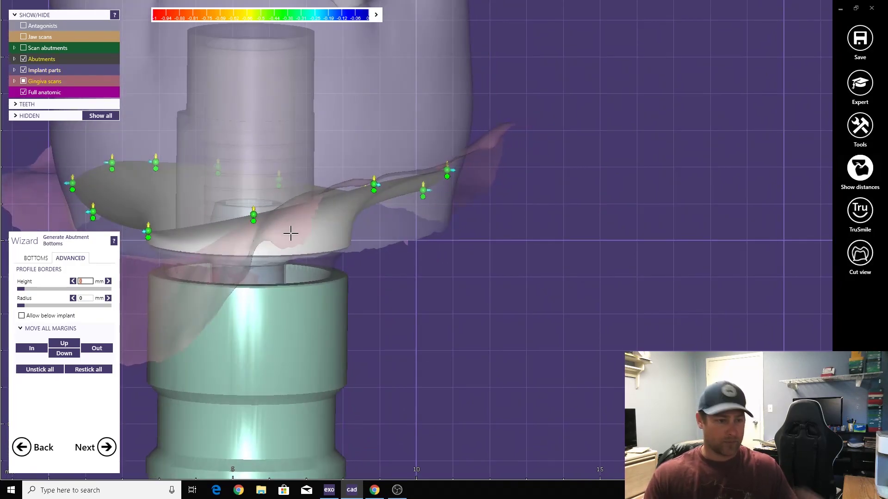
Hide the full anatomic crown and make the gingiva scan opaque around the abutment bottom
right_drag(189, 241, 300, 198)
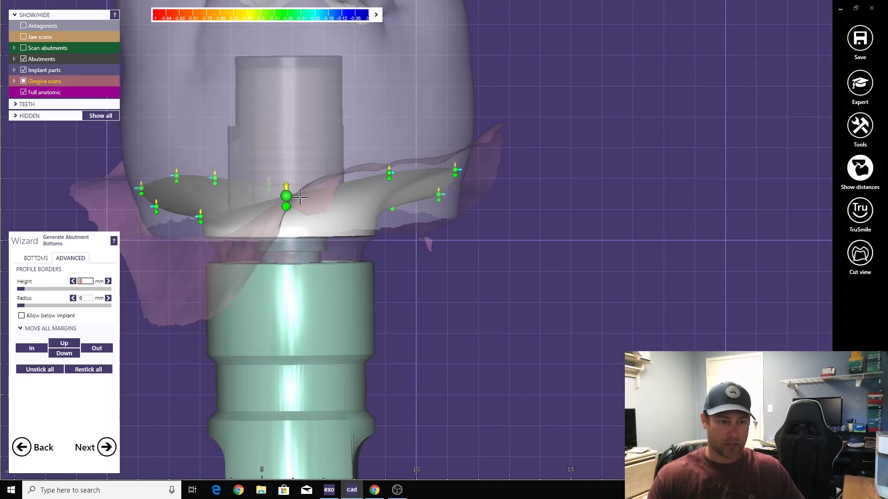
scroll(391, 172, up, 2)
right_drag(391, 172, 388, 198)
scroll(388, 198, down, 1)
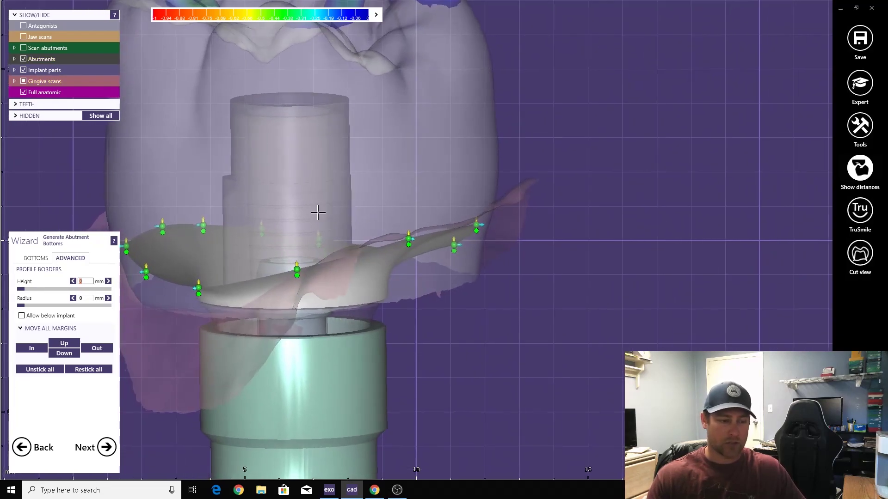
scroll(133, 269, down, 1)
right_drag(292, 254, 250, 250)
scroll(355, 230, up, 5)
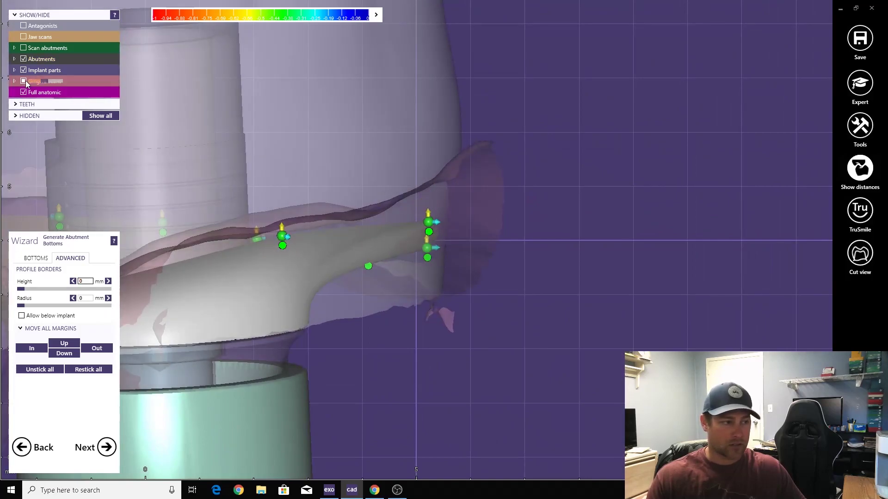
click(25, 93)
drag(46, 81, 66, 82)
Fine-tune the margin height of the abutment bottom against the opaque gingiva from several sides
scroll(66, 81, down, 8)
right_drag(206, 129, 420, 250)
scroll(327, 191, up, 4)
middle_drag(343, 141, 387, 185)
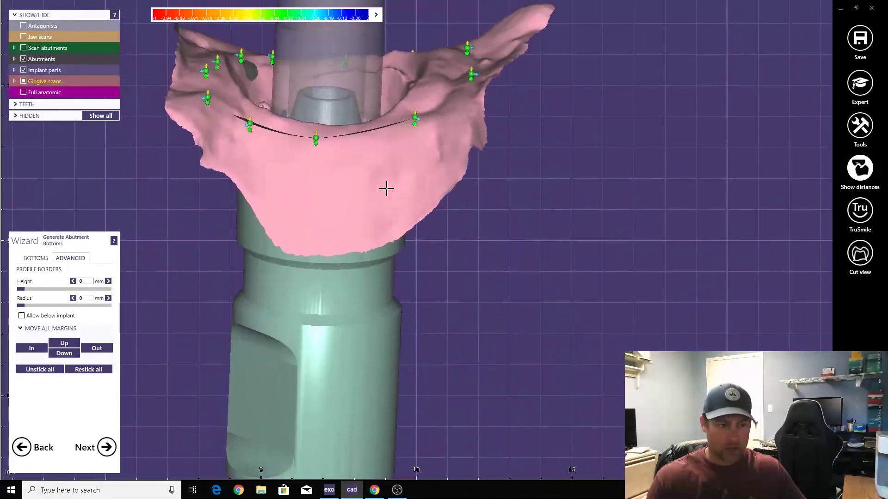
scroll(385, 185, up, 3)
right_drag(387, 189, 353, 171)
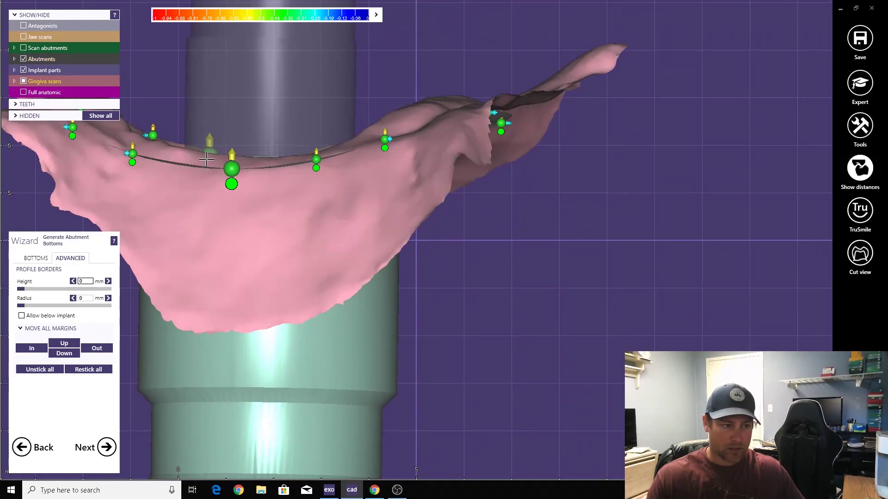
right_drag(202, 160, 249, 193)
scroll(245, 208, down, 2)
scroll(249, 192, up, 2)
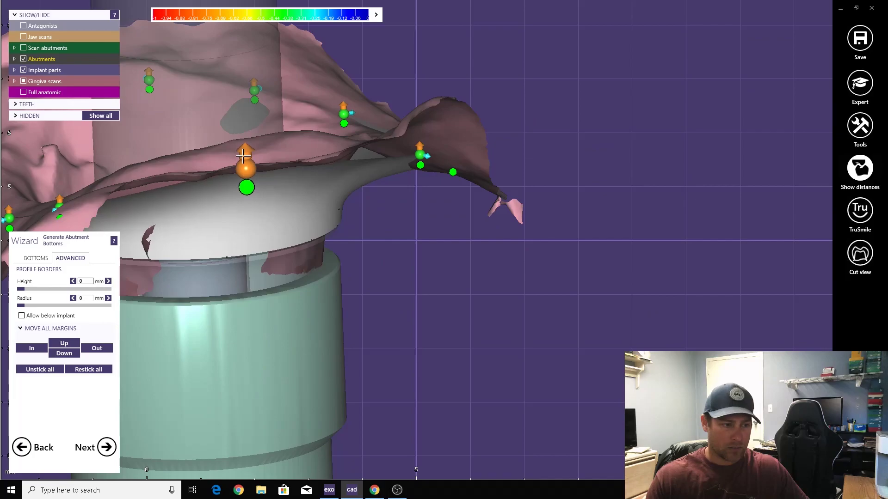
right_drag(243, 157, 247, 190)
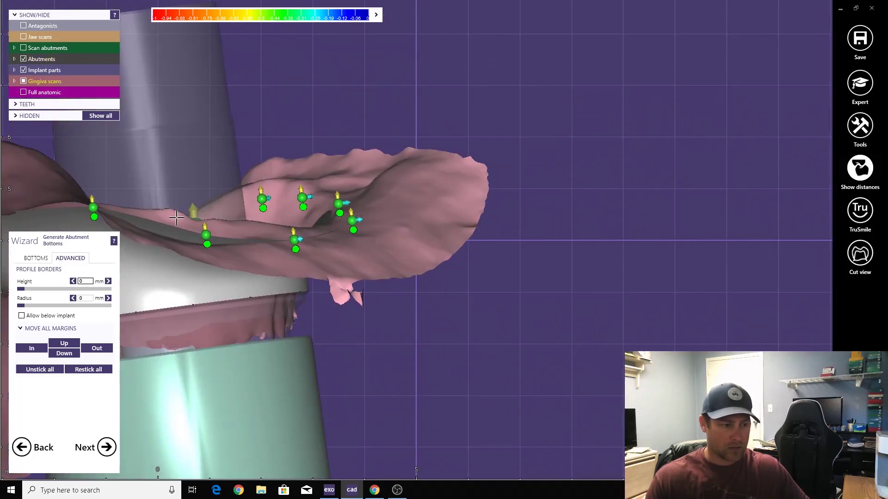
Show the full anatomic crown again over the gingiva and accept the abutment bottom to continue to free-forming
right_drag(176, 218, 220, 314)
scroll(218, 313, down, 4)
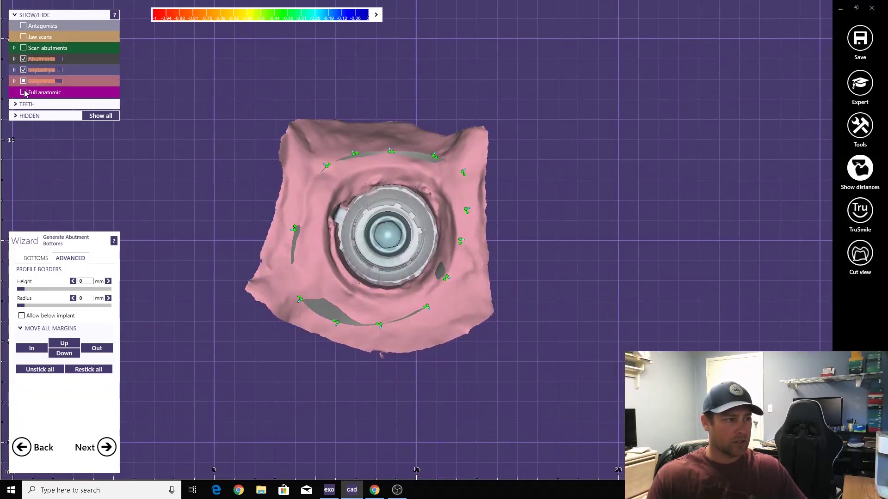
click(24, 93)
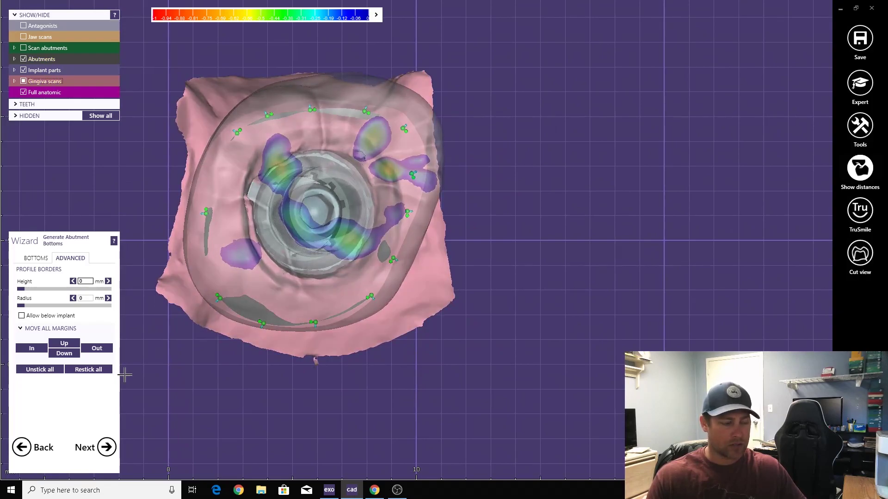
click(106, 446)
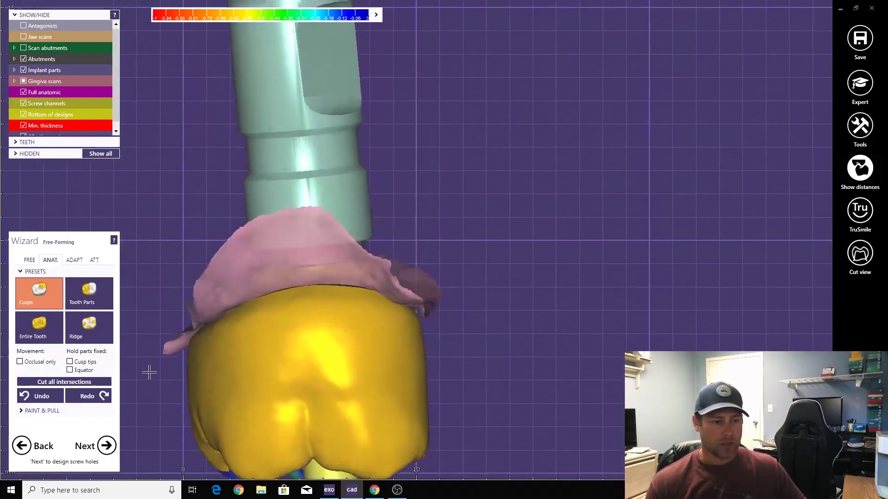
Hide the gingiva scans and smooth the crown surface along its margin with the abutment bottom
click(74, 291)
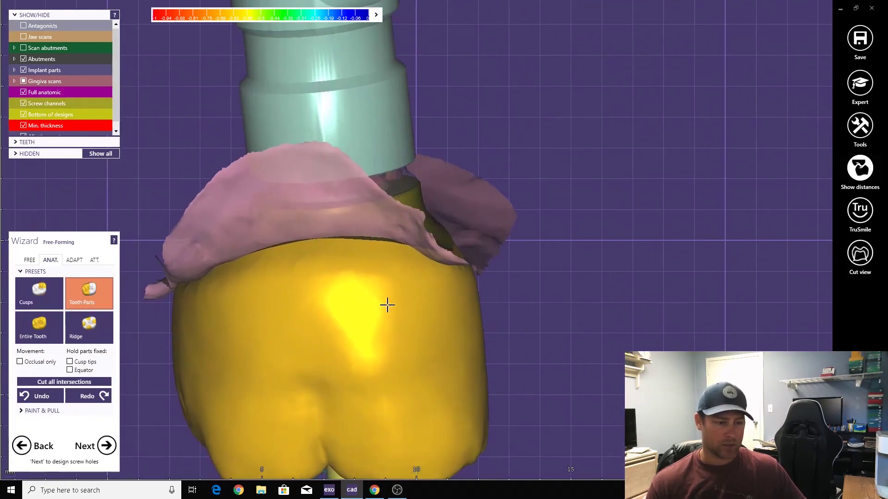
click(29, 260)
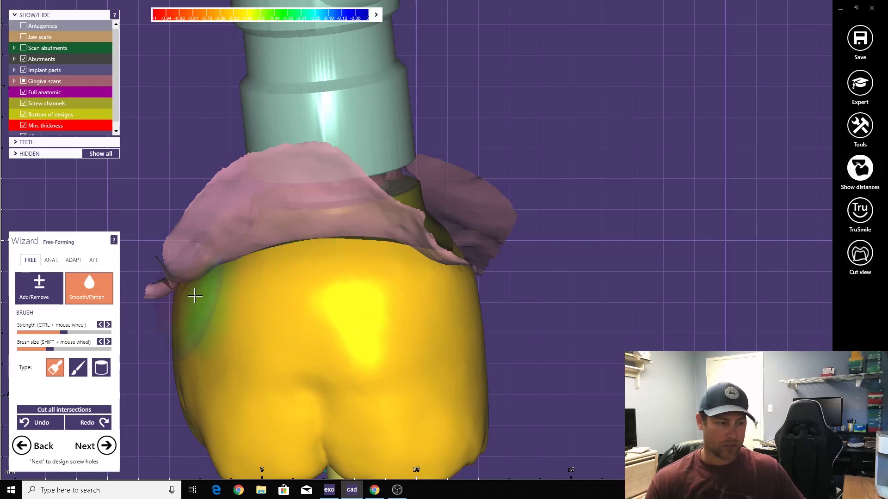
right_drag(193, 296, 248, 225)
click(21, 80)
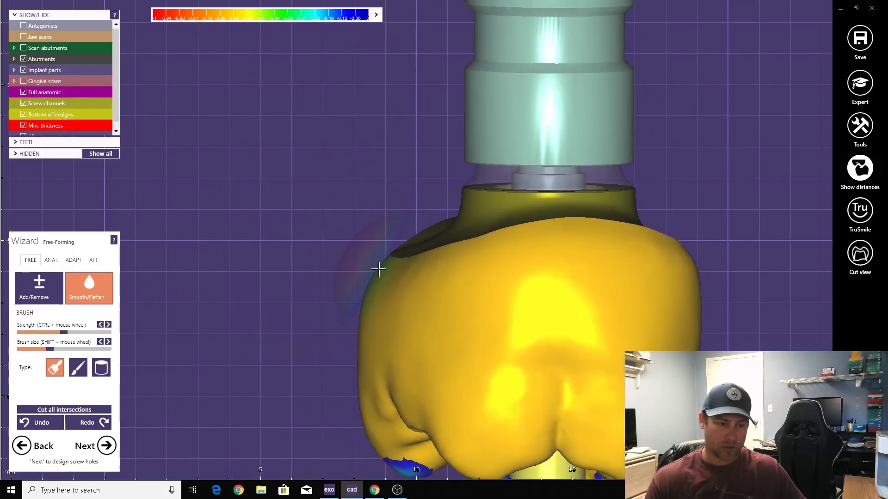
right_drag(379, 269, 363, 275)
mouse_move(434, 263)
right_down()
mouse_move(520, 264)
mouse_move(463, 264)
mouse_move(490, 268)
mouse_move(443, 281)
right_up()
right_drag(535, 261, 448, 288)
scroll(549, 233, up, 2)
scroll(447, 288, up, 4)
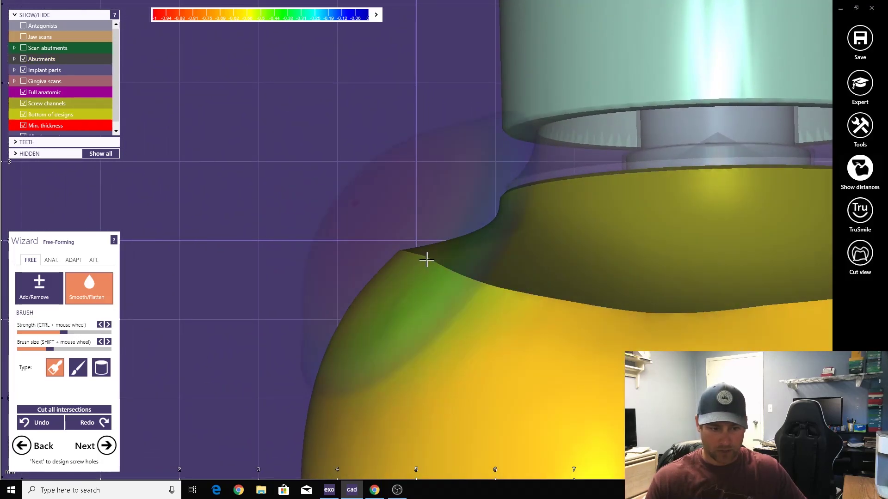
scroll(420, 276, down, 6)
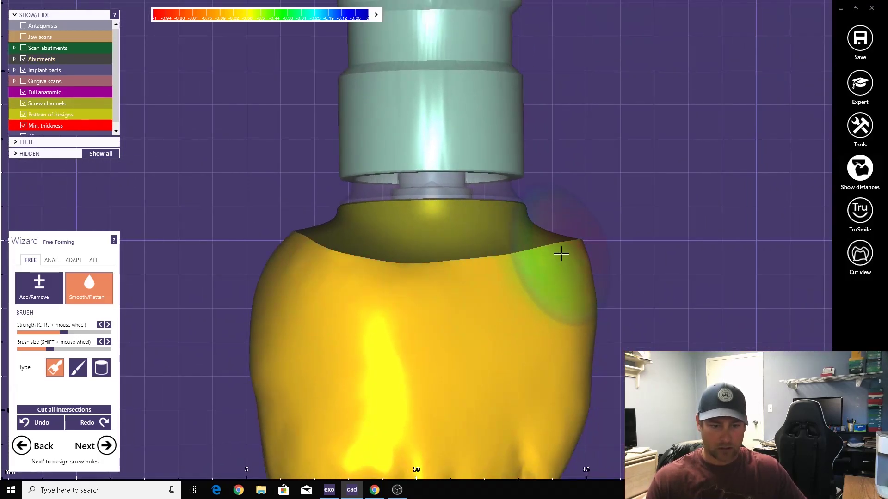
Refine the crown's contour near the margin on the remaining sides by adding or removing material and smoothing it
right_drag(563, 253, 208, 283)
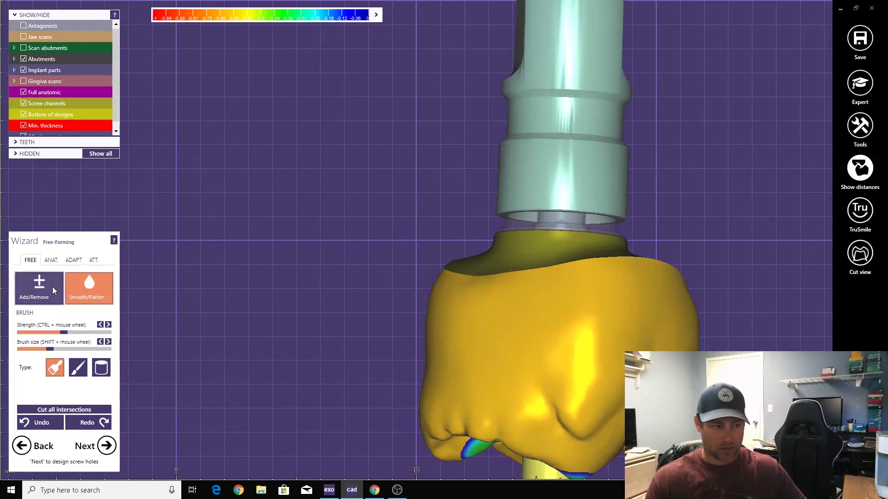
click(52, 290)
scroll(656, 281, down, 1)
right_drag(657, 281, 93, 290)
click(89, 290)
right_drag(139, 314, 416, 252)
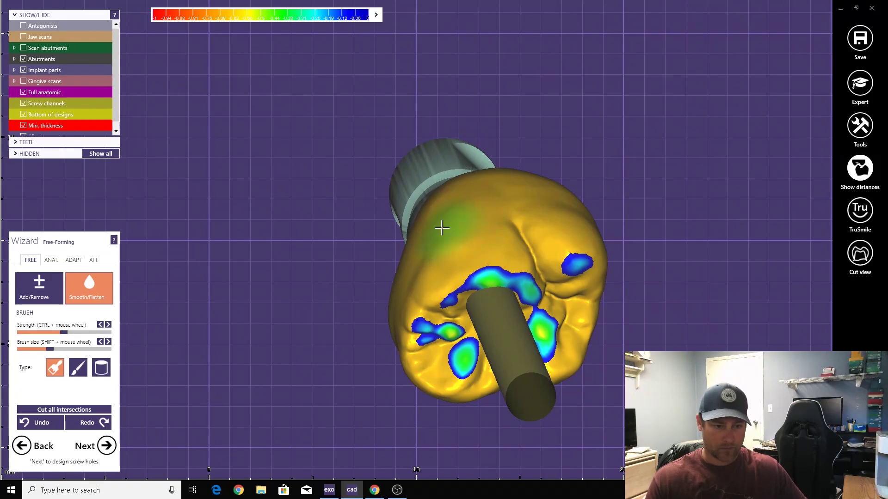
Show the jaw scans and adjust the crown's tooth parts to fit between the neighbouring teeth
click(24, 37)
click(51, 260)
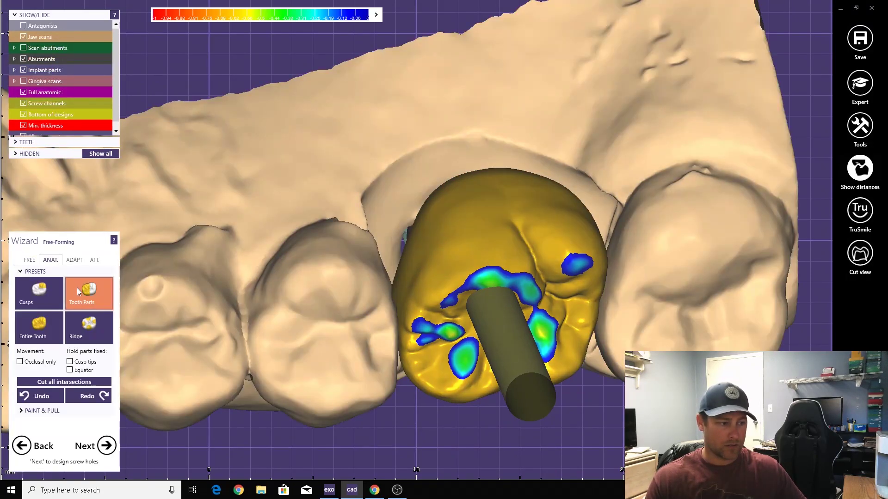
right_drag(199, 305, 380, 306)
scroll(400, 228, up, 1)
right_drag(342, 346, 165, 274)
scroll(234, 339, up, 2)
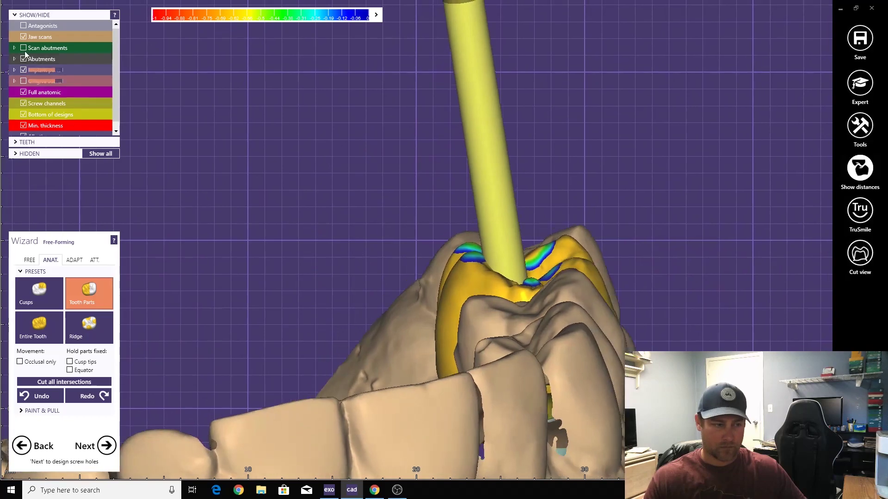
Show the antagonists, adjust the crown's tooth parts against the opposing bite, and hide the antagonists again
click(23, 25)
scroll(129, 99, down, 2)
right_drag(129, 99, 451, 217)
scroll(444, 279, up, 3)
scroll(451, 217, up, 3)
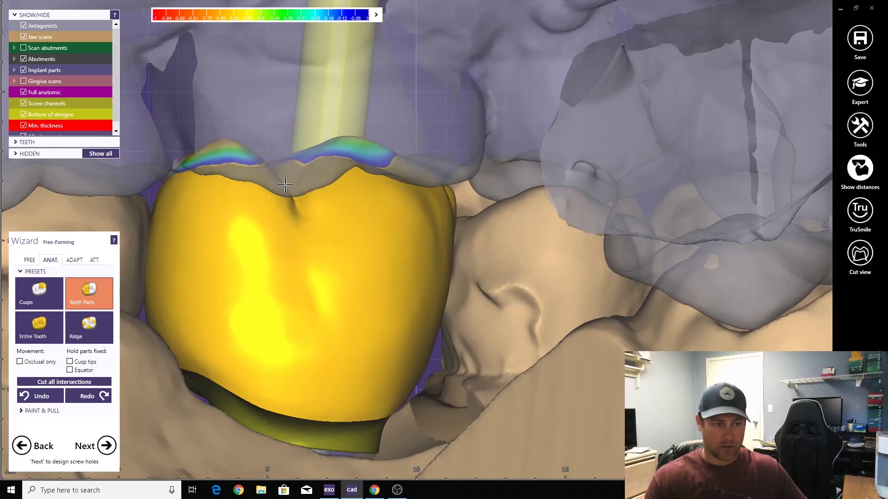
scroll(285, 185, down, 3)
right_drag(283, 202, 268, 180)
scroll(329, 245, up, 2)
scroll(283, 292, up, 1)
click(23, 26)
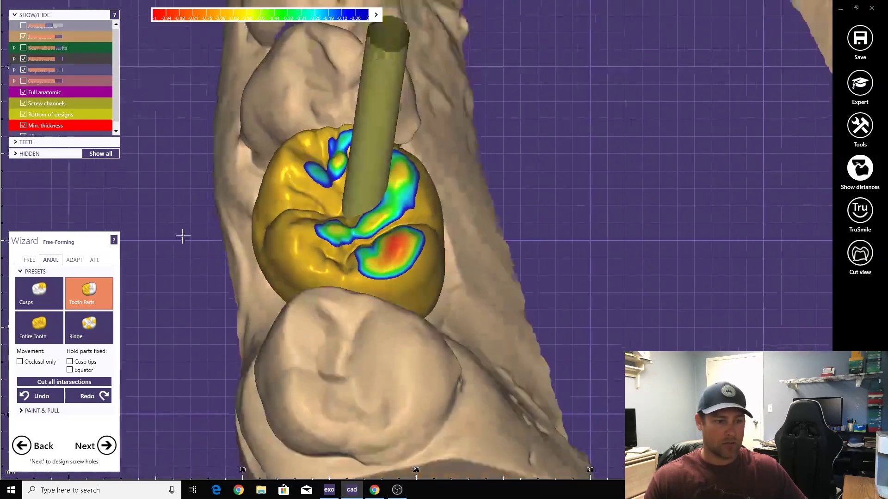
Make the jaw scan semi-transparent, enlarge the free-forming brush and reshape the crown's side facing the neighbouring molar with Add/Remove
right_drag(241, 301, 168, 204)
click(60, 37)
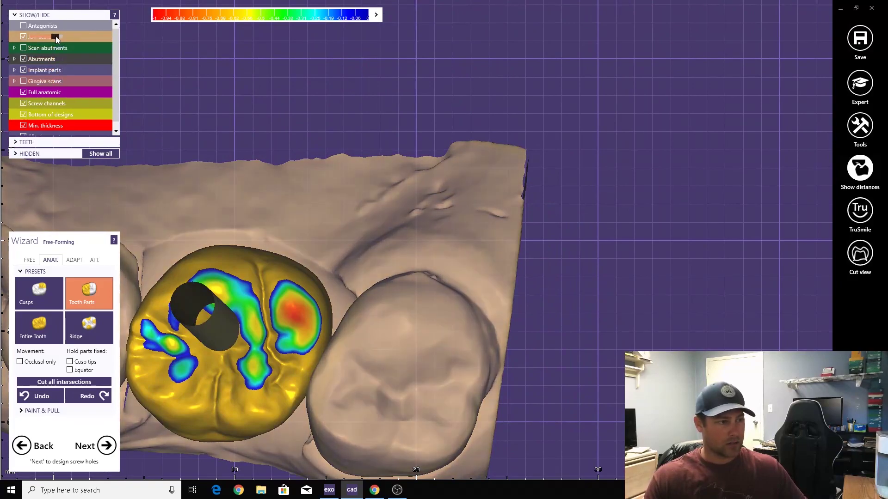
click(29, 261)
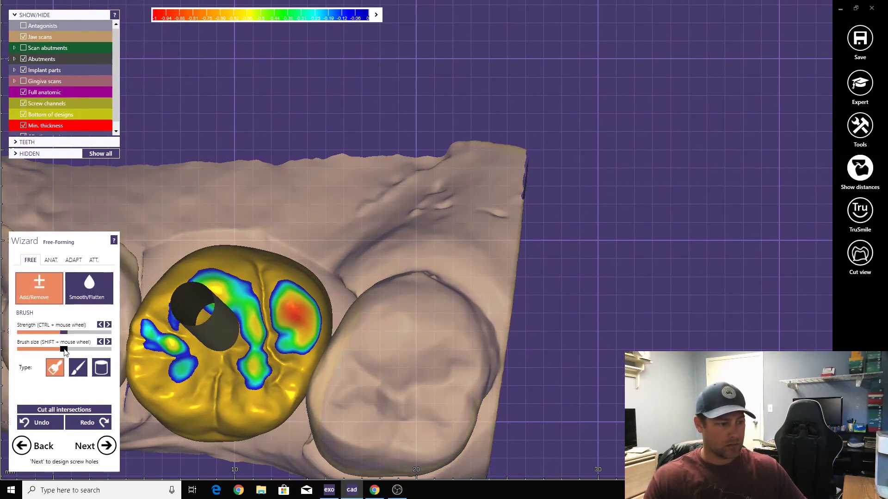
right_drag(407, 319, 318, 303)
scroll(318, 303, up, 2)
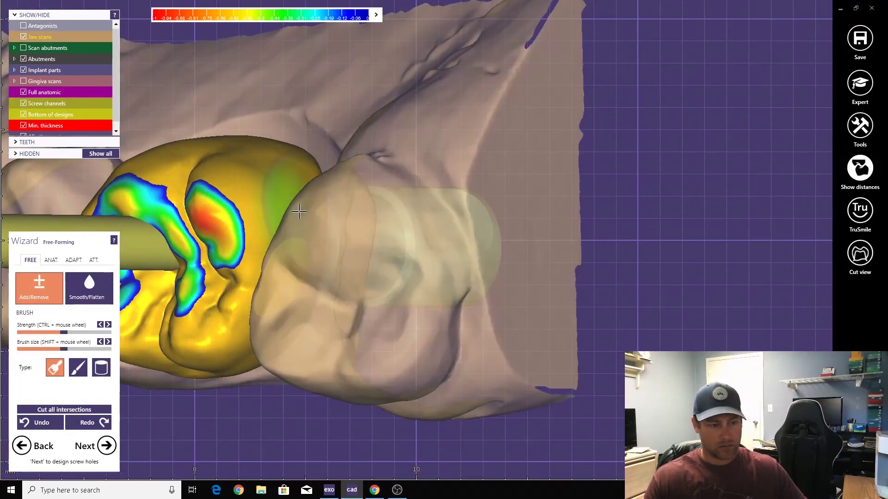
right_drag(300, 343, 292, 232)
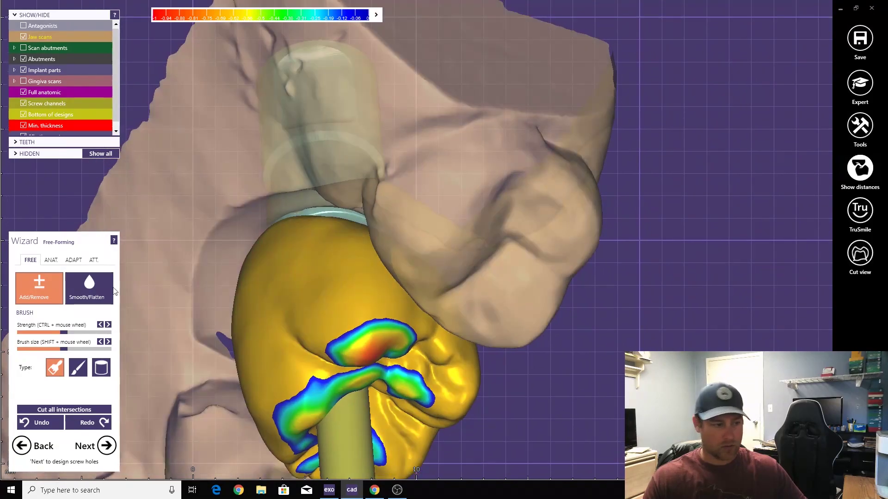
Smooth the crown's reshaped side surfaces around the contact with the neighbouring molar
click(104, 290)
right_drag(176, 277, 222, 268)
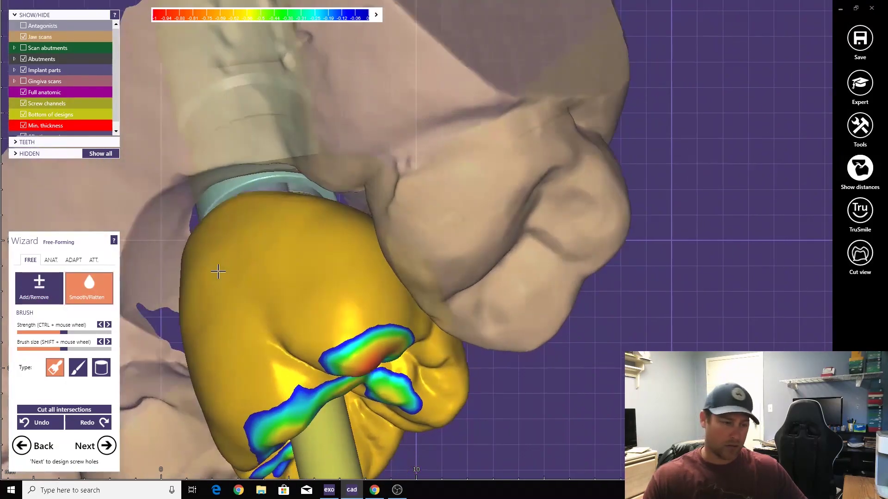
scroll(319, 215, down, 1)
right_drag(319, 214, 215, 256)
right_drag(225, 215, 199, 267)
scroll(250, 125, down, 3)
scroll(194, 258, up, 2)
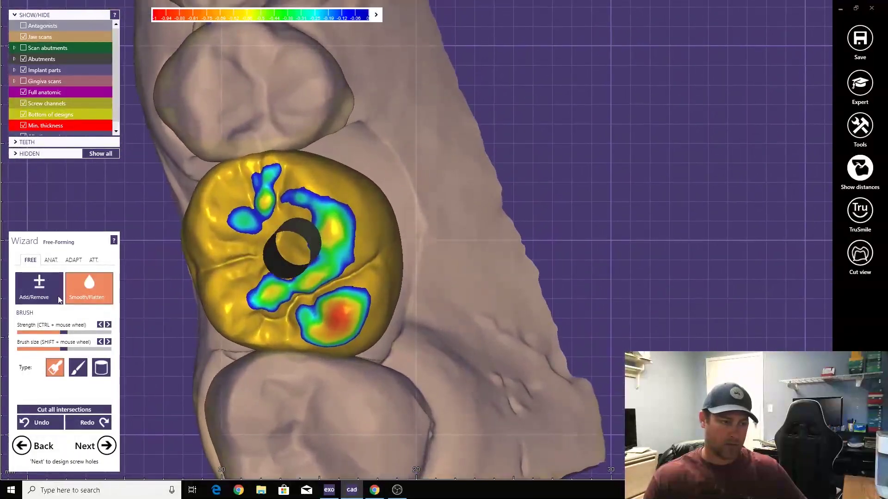
Reshape the crown's outer side walls with Add/Remove and smooth the reworked areas
click(58, 298)
scroll(180, 241, up, 2)
right_drag(180, 231, 171, 273)
scroll(229, 189, down, 3)
right_drag(229, 189, 100, 296)
scroll(272, 254, up, 2)
right_drag(153, 278, 324, 235)
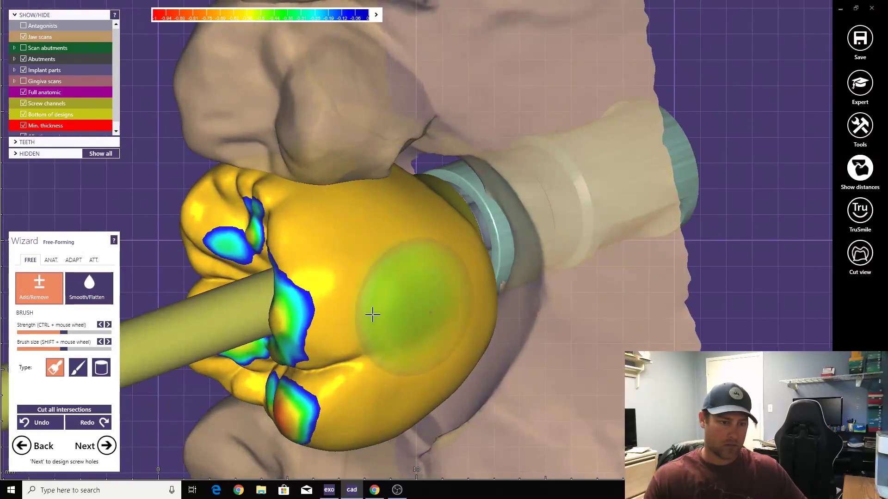
right_drag(484, 300, 391, 374)
scroll(392, 374, down, 3)
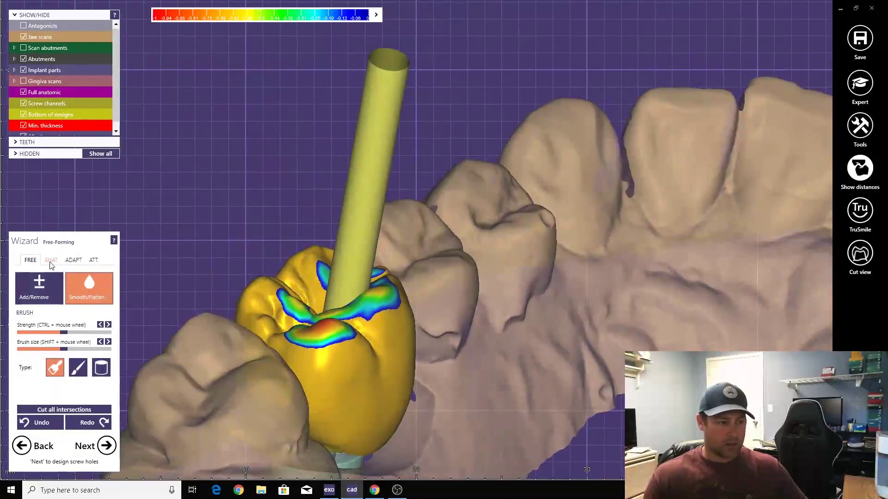
Adjust the crown's occlusal ridge with the anatomic Ridge preset
right_drag(51, 264, 55, 286)
click(50, 261)
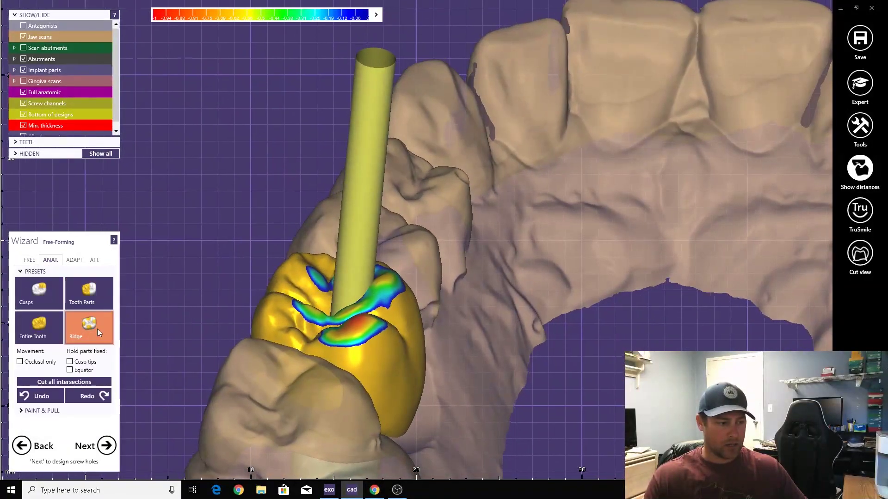
scroll(318, 355, up, 3)
right_drag(313, 309, 254, 292)
scroll(296, 298, down, 3)
scroll(273, 286, down, 1)
Reposition the crown's walls with the anatomic Tooth Parts preset to follow the line of the adjacent teeth
click(85, 289)
scroll(160, 281, up, 1)
scroll(159, 281, up, 2)
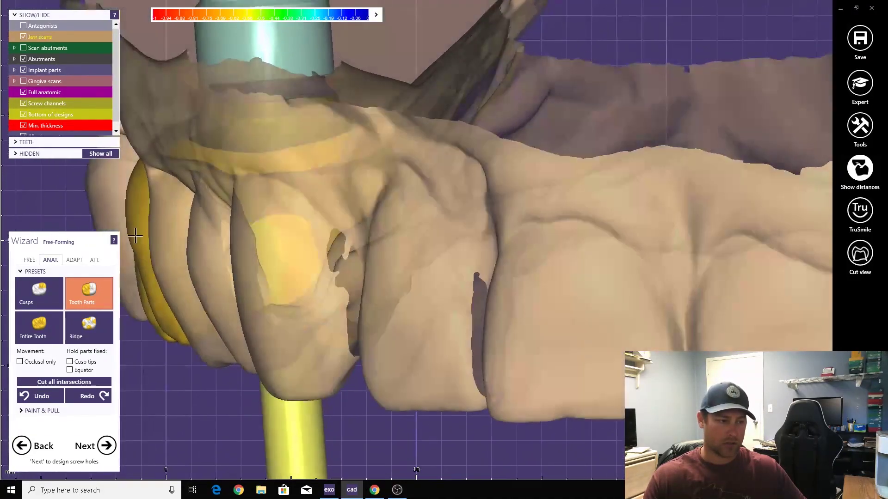
right_drag(138, 213, 216, 298)
scroll(187, 345, down, 3)
mouse_move(276, 258)
right_down()
mouse_move(270, 282)
mouse_move(263, 270)
right_up()
scroll(273, 258, down, 1)
Adjust the crown's cusps with the anatomic Cusps preset to match the height of the adjacent teeth
click(44, 292)
scroll(162, 307, up, 3)
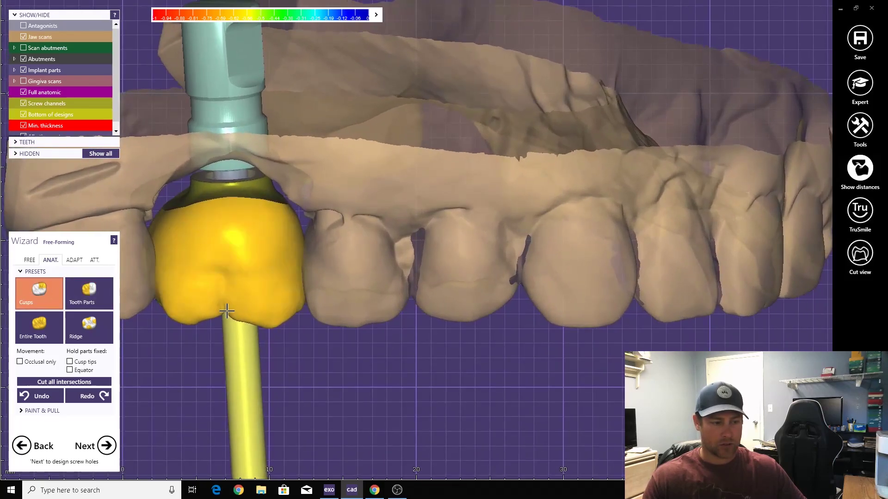
scroll(226, 314, down, 3)
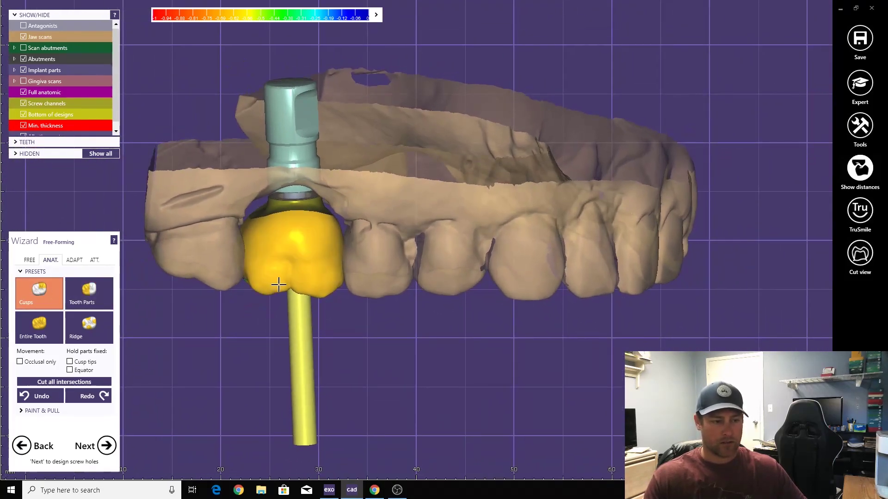
scroll(286, 282, down, 3)
Cut the crown's occlusal intersections with the antagonist at a desired distance of 0.1 mm
right_drag(286, 282, 255, 335)
click(72, 260)
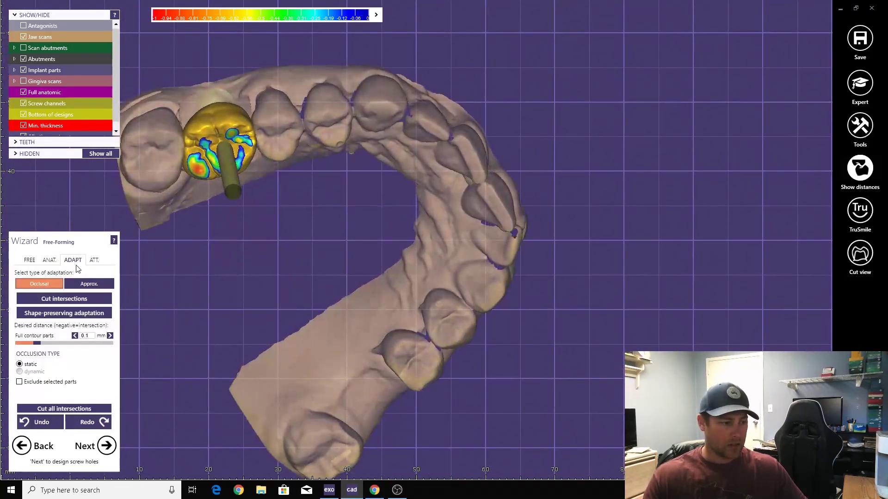
click(67, 299)
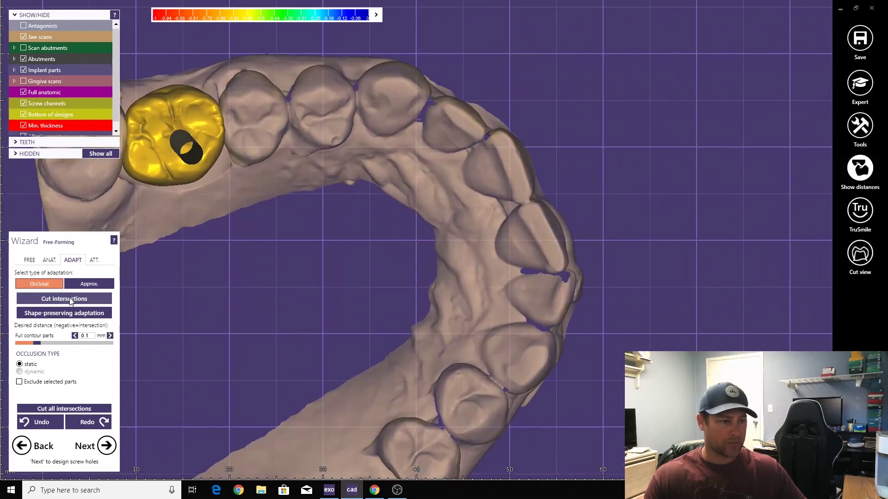
Open the virtual articulator's jaw correction and move the jaw scans to the articulator's midline at the occlusion plane
click(853, 134)
click(750, 330)
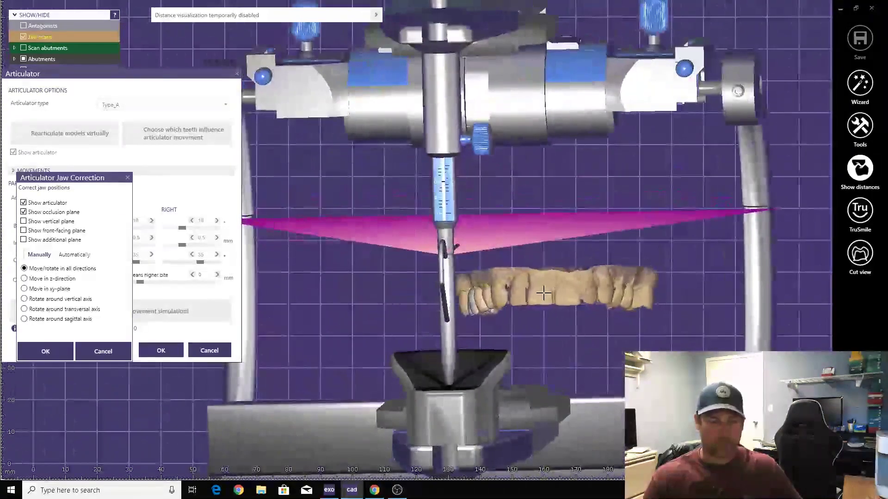
right_drag(451, 232, 561, 233)
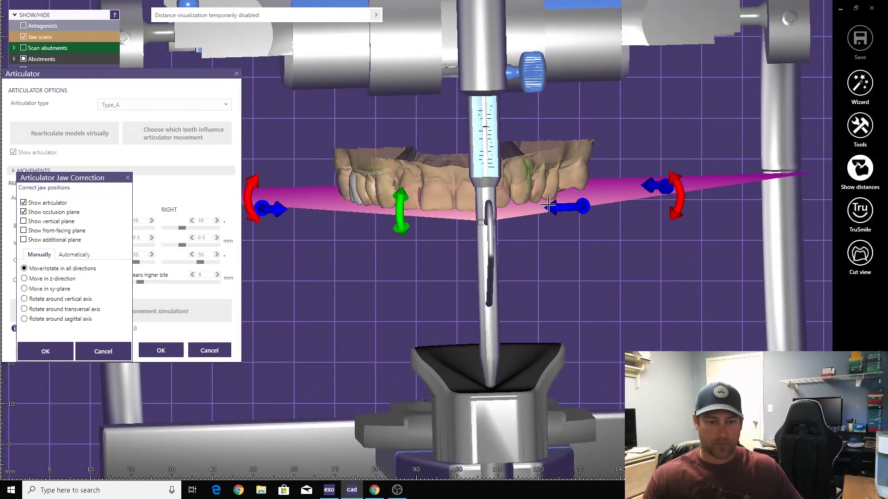
right_drag(416, 187, 460, 209)
scroll(387, 192, up, 1)
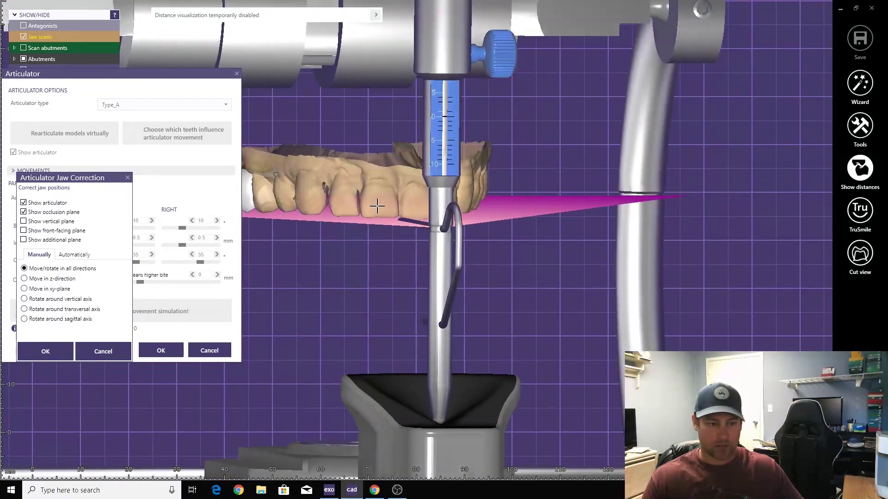
Fine-tune the jaw alignment with the occlusion plane, accept it and fix the scan intersection by cutting away intrusions
right_drag(377, 207, 408, 215)
scroll(408, 215, down, 1)
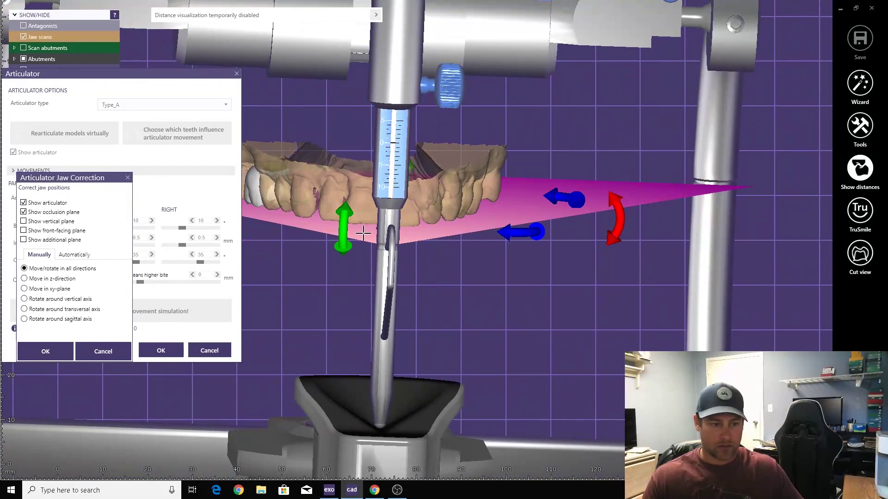
right_drag(368, 236, 391, 299)
scroll(391, 299, up, 1)
drag(391, 299, 381, 314)
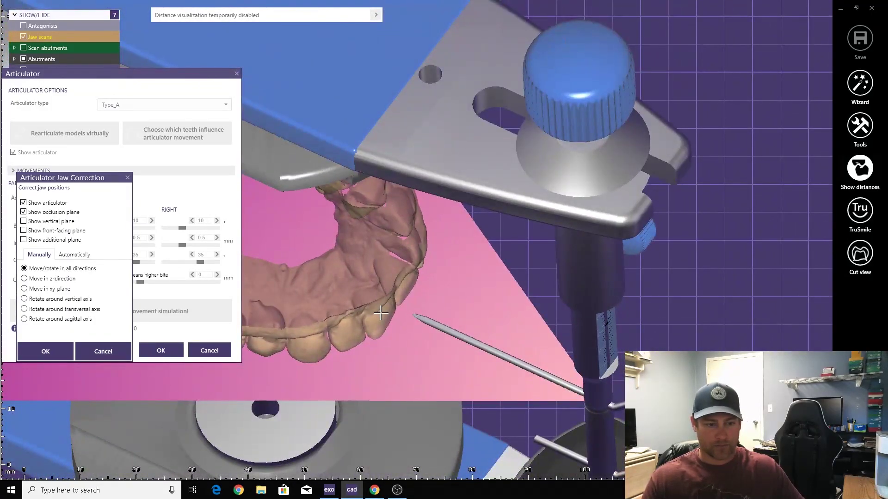
right_drag(381, 314, 395, 282)
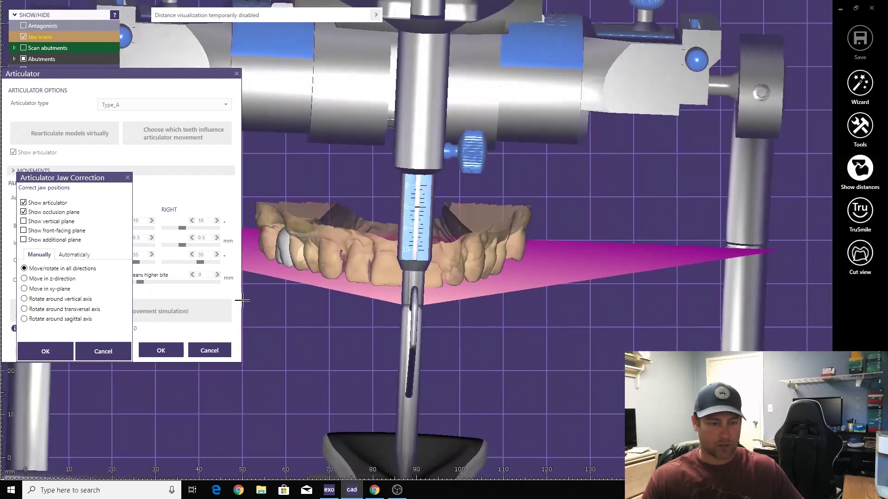
click(47, 350)
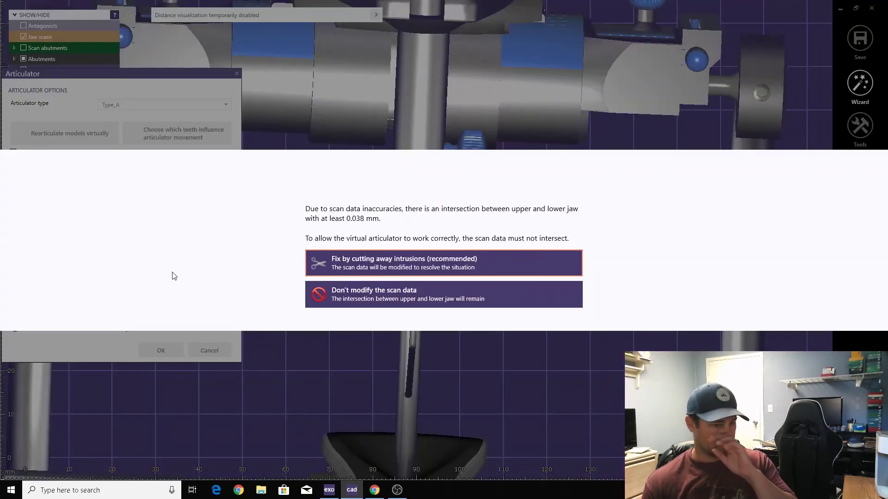
click(323, 268)
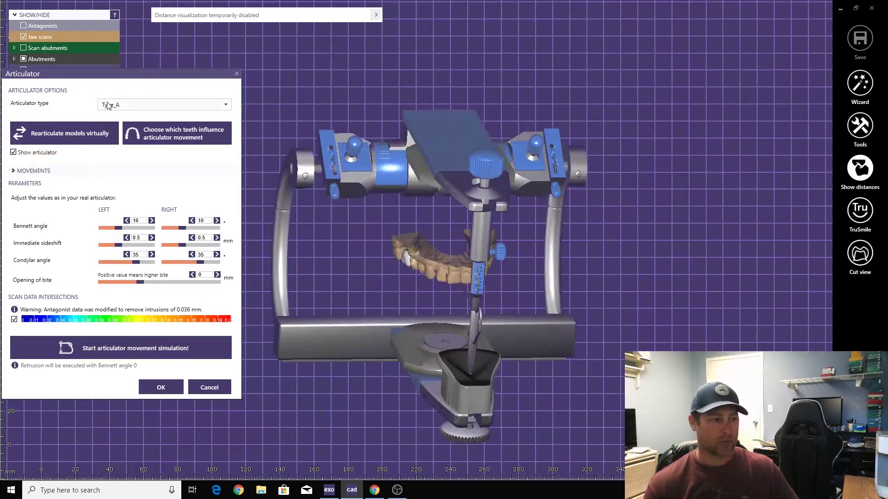
Set the articulator type to Denar Mark 330, expand its movement settings and start the articulator movement simulation
click(108, 105)
click(108, 119)
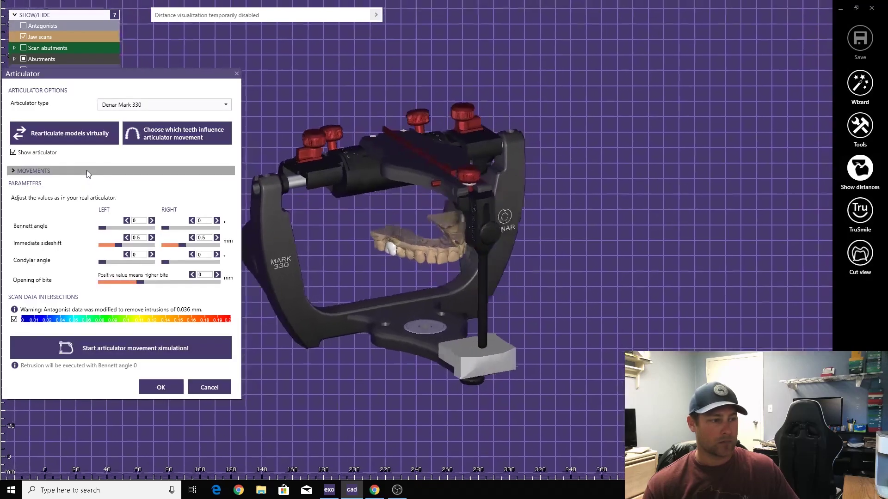
click(87, 170)
click(76, 411)
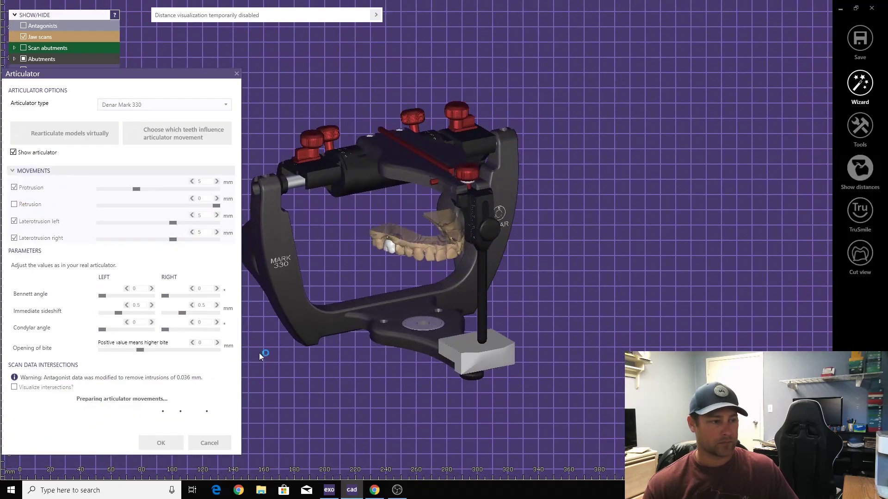
Accept the articulator movements, expand the distance display and return to the wizard's free-forming of the crown
click(160, 443)
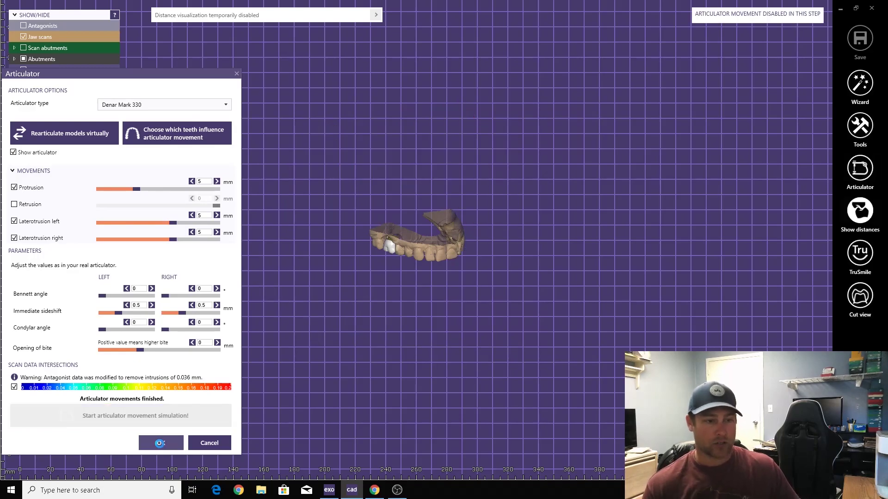
click(376, 14)
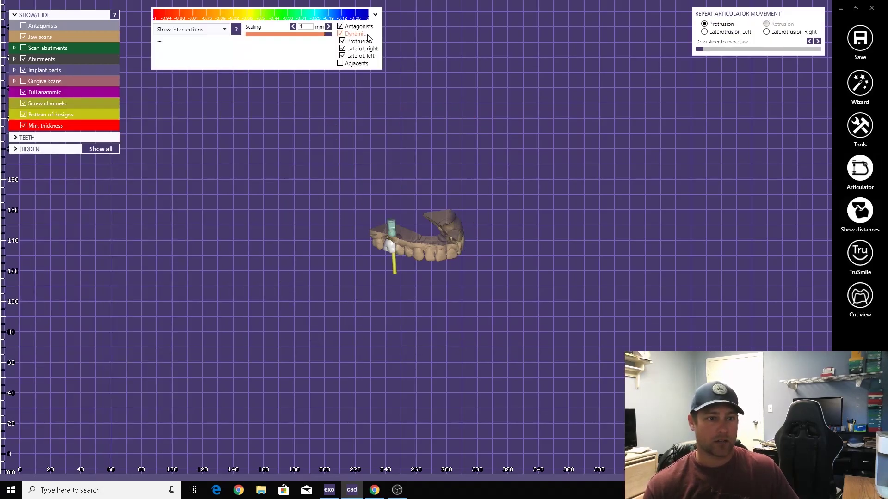
click(859, 87)
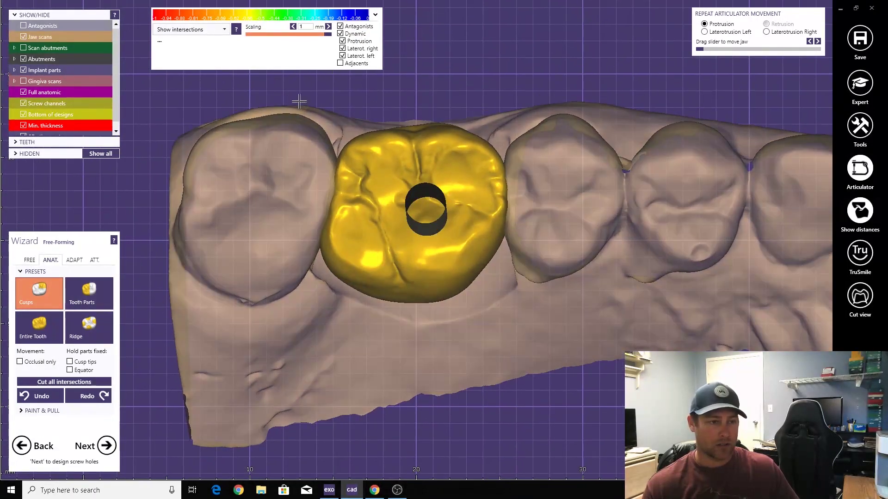
Adapt the crown's occlusal surface to the antagonist using shape-preserving adaptation with dynamic occlusion
click(74, 260)
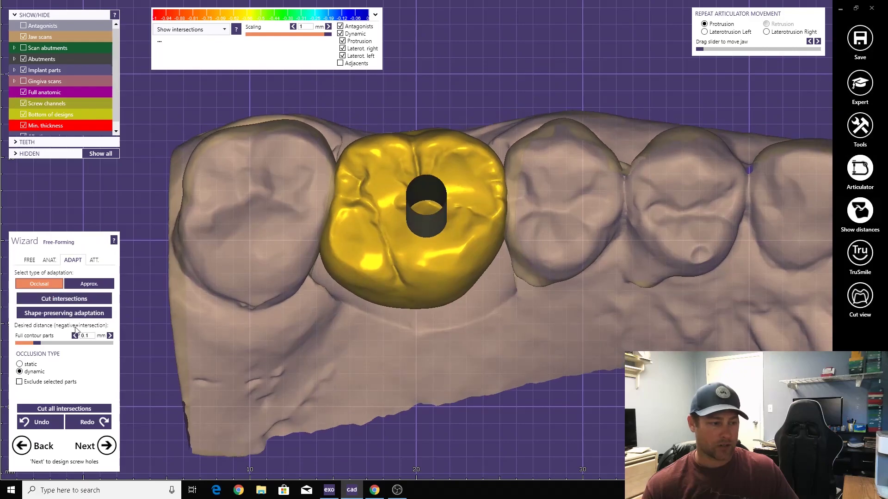
click(88, 314)
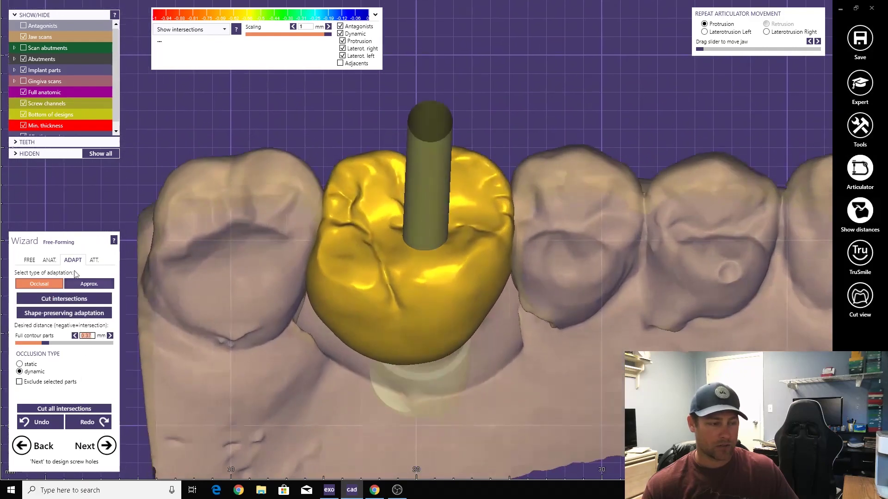
Choose the Smooth/Flatten brush in free-forming and examine the crown's cusps, grooves and side contours up close
click(31, 260)
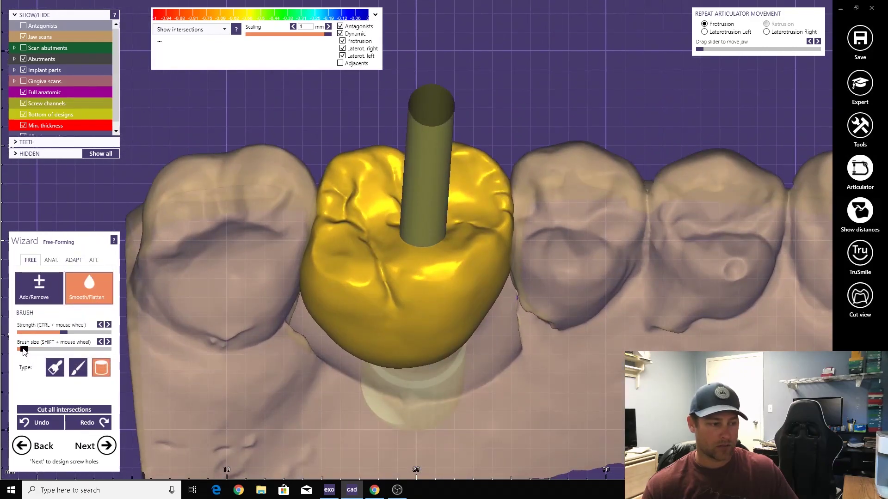
right_drag(323, 347, 354, 265)
scroll(354, 266, up, 3)
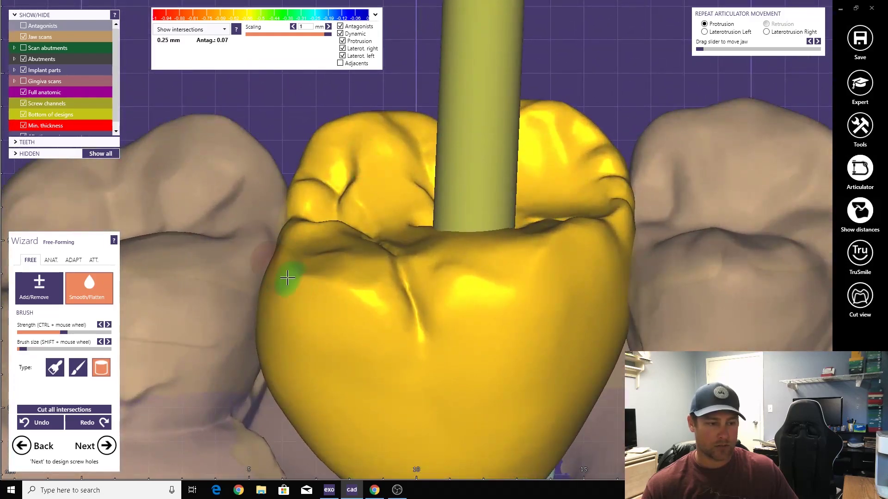
scroll(480, 305, up, 1)
right_drag(290, 284, 490, 301)
scroll(594, 276, down, 3)
mouse_move(632, 259)
right_down()
mouse_move(594, 276)
mouse_move(477, 280)
mouse_move(463, 238)
mouse_move(455, 264)
mouse_move(444, 175)
right_up()
scroll(478, 280, down, 1)
scroll(463, 238, up, 1)
scroll(444, 176, down, 1)
Set the occlusal desired distance for full contour parts to 0.37 mm and apply shape-preserving adaptation
click(73, 260)
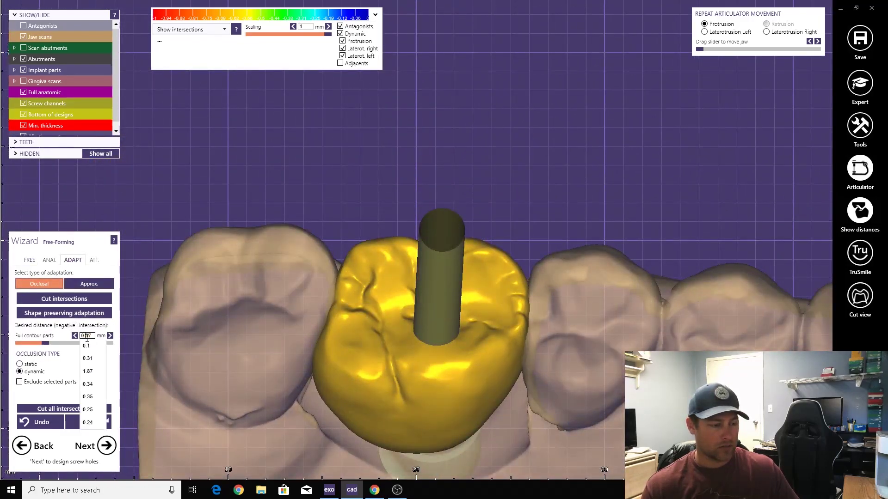
click(86, 359)
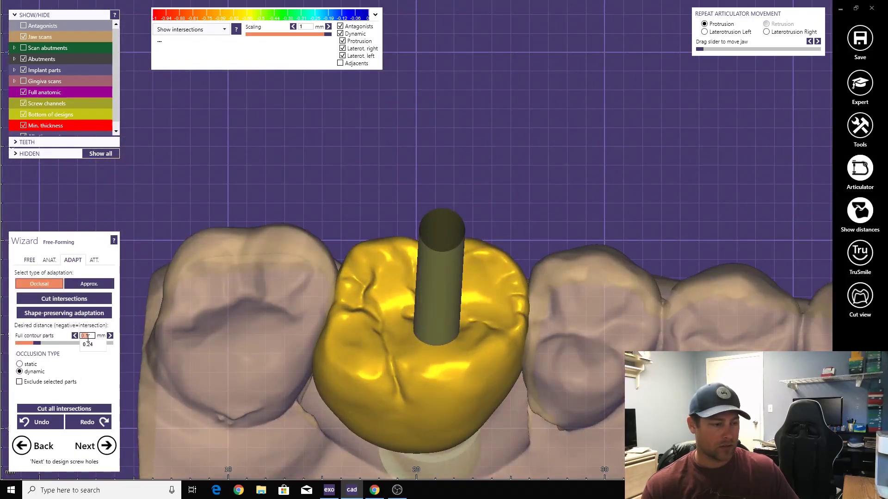
click(87, 359)
click(77, 314)
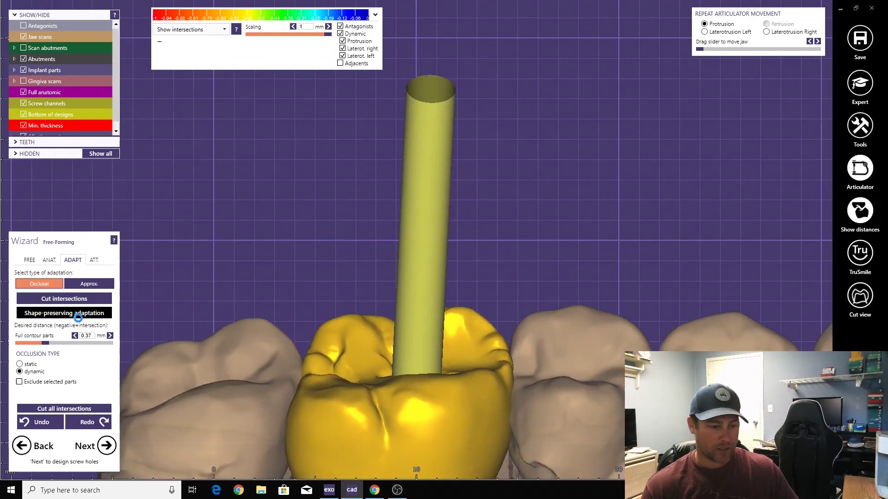
Switch to approximal adaptation, exclude selected parts and paint the crown's two contact areas as the only regions left to adapt
click(89, 283)
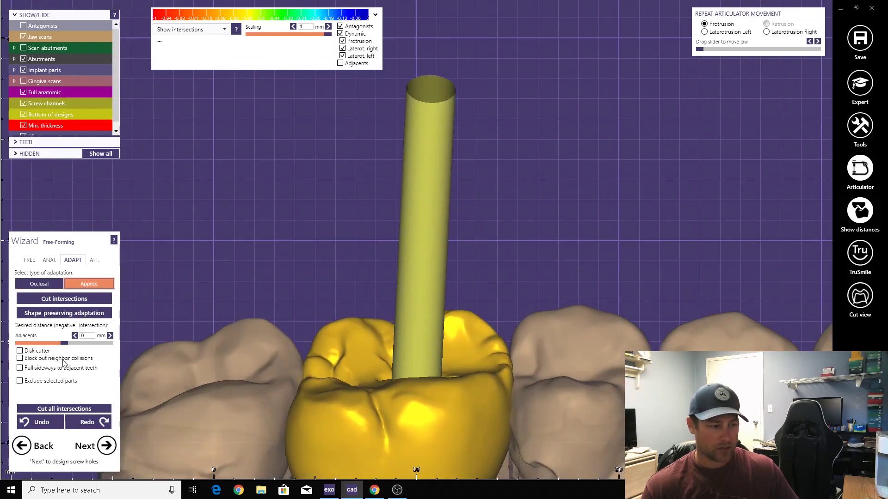
click(46, 382)
right_drag(324, 209, 355, 317)
scroll(355, 317, up, 3)
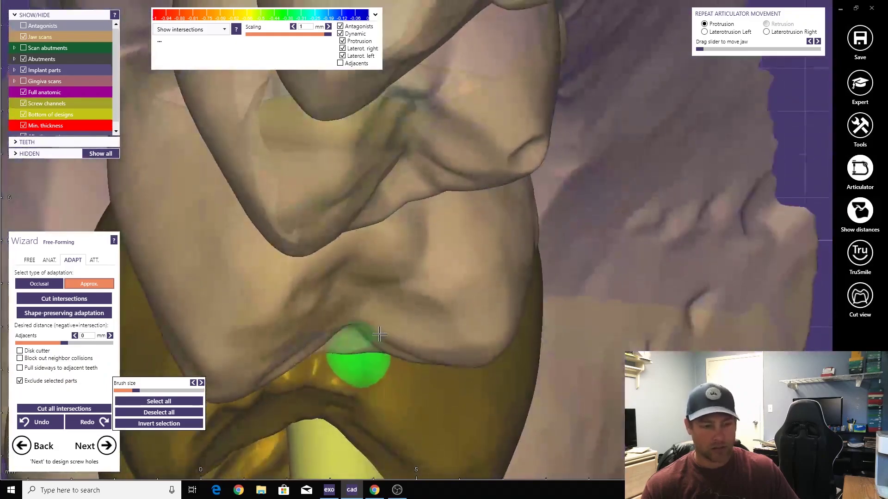
mouse_move(380, 334)
mouse_down()
mouse_move(291, 344)
mouse_move(251, 295)
mouse_move(313, 231)
mouse_move(405, 290)
mouse_move(295, 307)
mouse_move(356, 304)
mouse_up()
scroll(357, 306, down, 3)
right_drag(357, 304, 384, 296)
scroll(383, 296, up, 2)
mouse_move(382, 295)
mouse_down()
mouse_move(367, 234)
mouse_move(221, 194)
mouse_up()
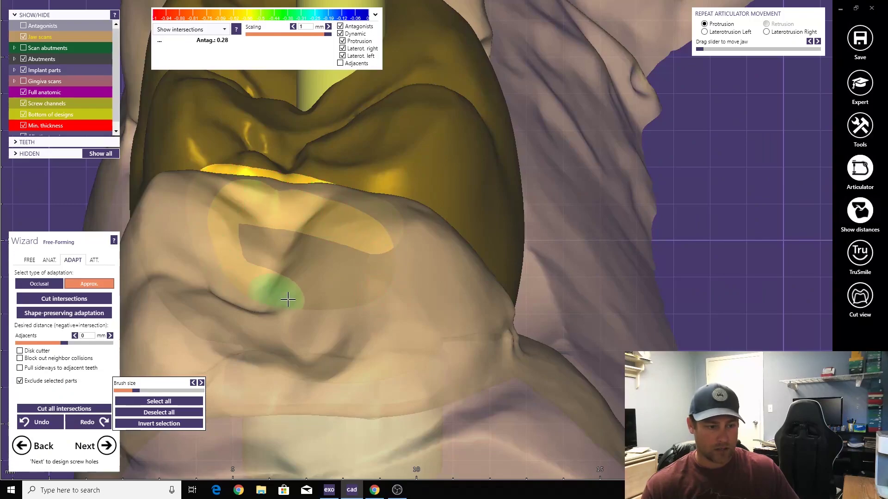
mouse_move(291, 300)
mouse_down()
mouse_move(386, 266)
mouse_move(242, 250)
mouse_move(263, 267)
mouse_up()
Cut the crown's intersections with the adjacent teeth at 0 mm and turn off the exclusion of selected parts
click(74, 298)
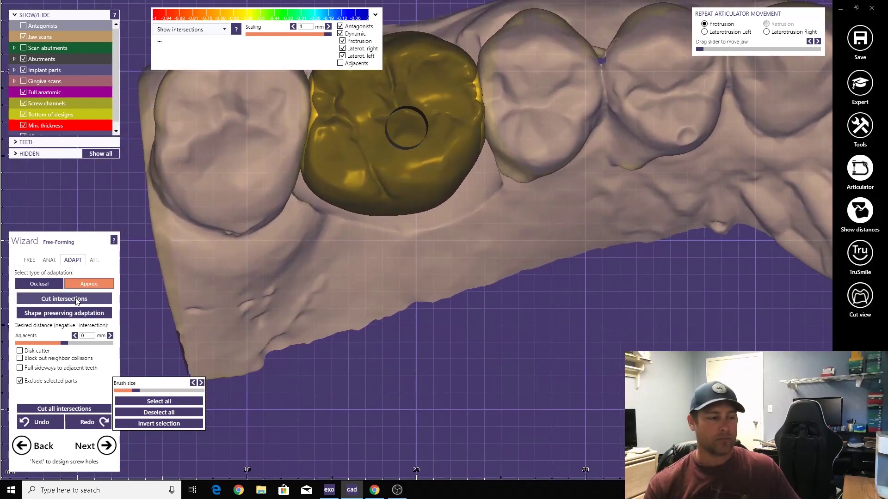
click(49, 382)
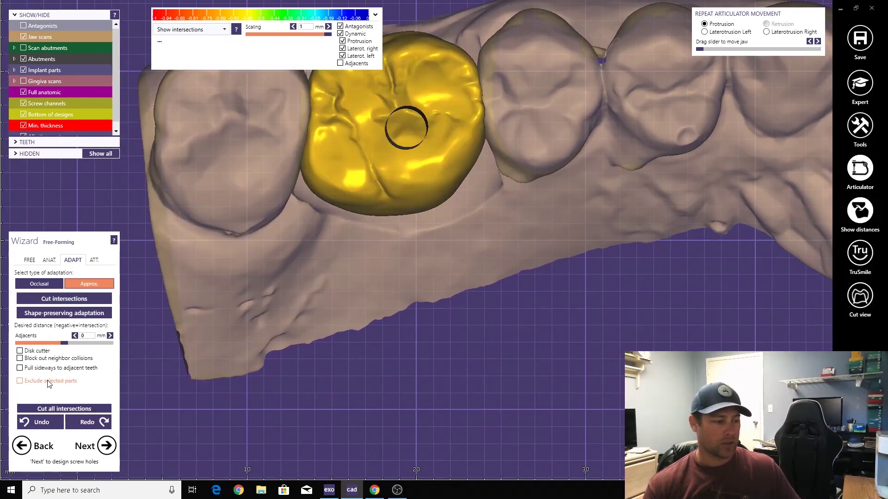
Enable the disk cutter with 0.1 mm disks and rotate the disks to line up with the crown's mesial and distal contacts
click(36, 351)
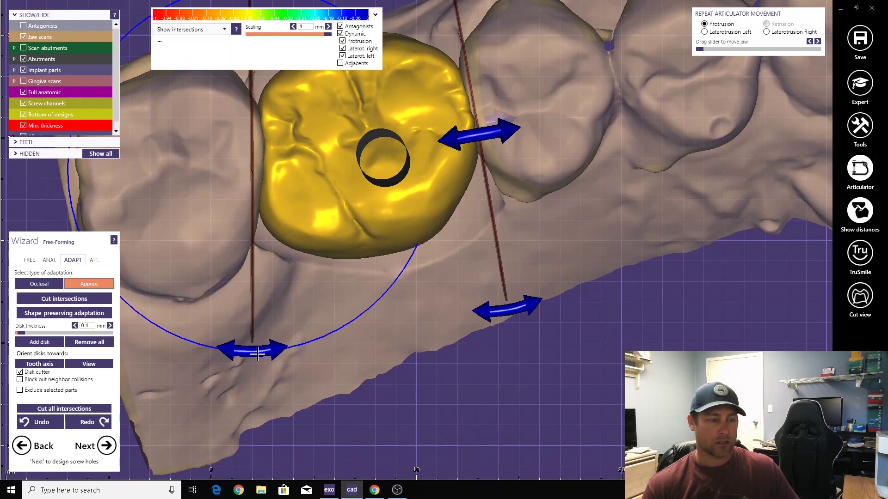
scroll(254, 356, down, 1)
right_drag(254, 356, 392, 143)
right_drag(398, 89, 363, 324)
scroll(418, 328, up, 5)
right_drag(361, 398, 369, 365)
right_drag(393, 396, 387, 389)
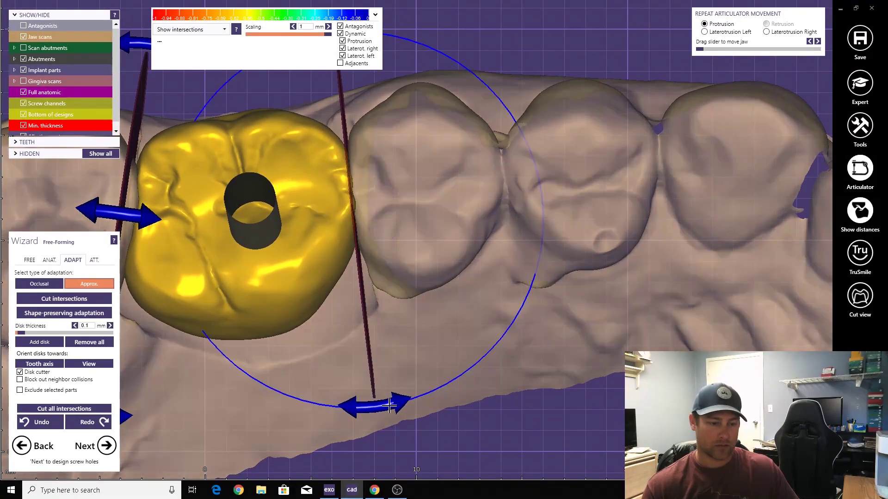
drag(393, 406, 388, 407)
Hide the jaw scans, show the intersections with adjacent teeth and fine-tune the disks' angles against the contact marks
click(25, 39)
right_drag(393, 277, 299, 298)
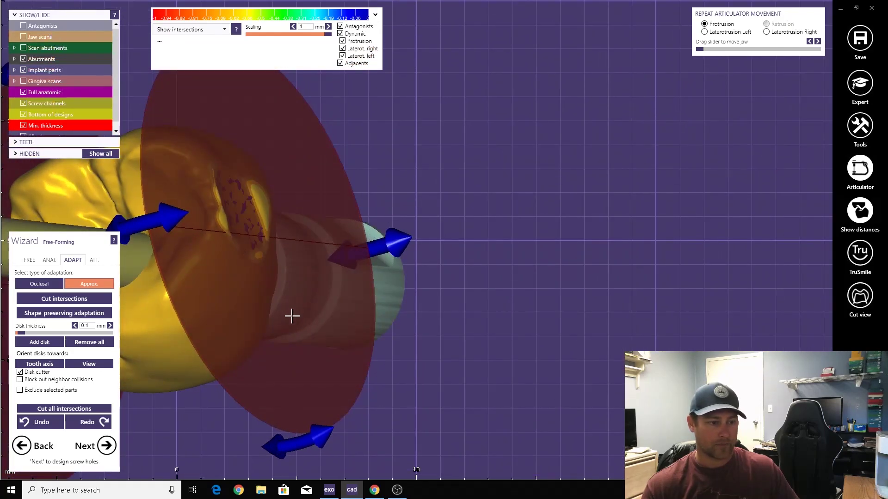
drag(292, 317, 291, 317)
right_drag(290, 317, 208, 321)
drag(238, 383, 241, 383)
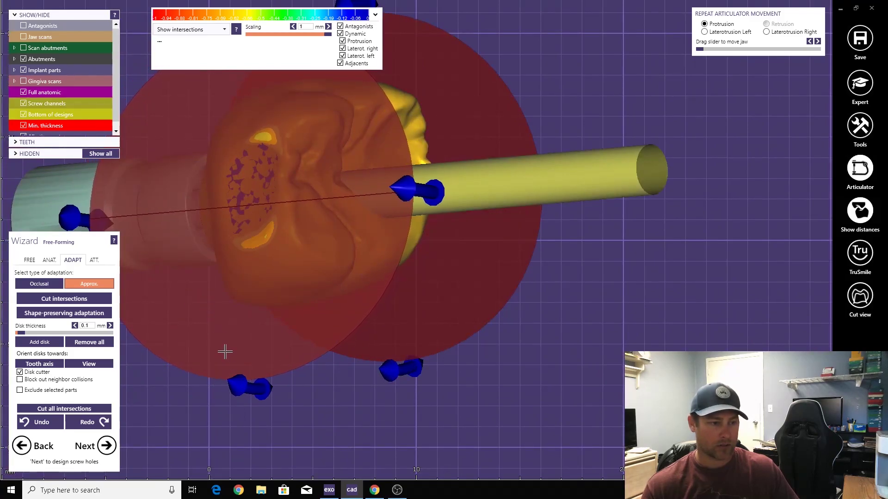
Cut the crown's approximal intersections along the positioned disks
right_drag(223, 352, 134, 338)
scroll(220, 348, down, 3)
scroll(160, 343, up, 3)
click(45, 299)
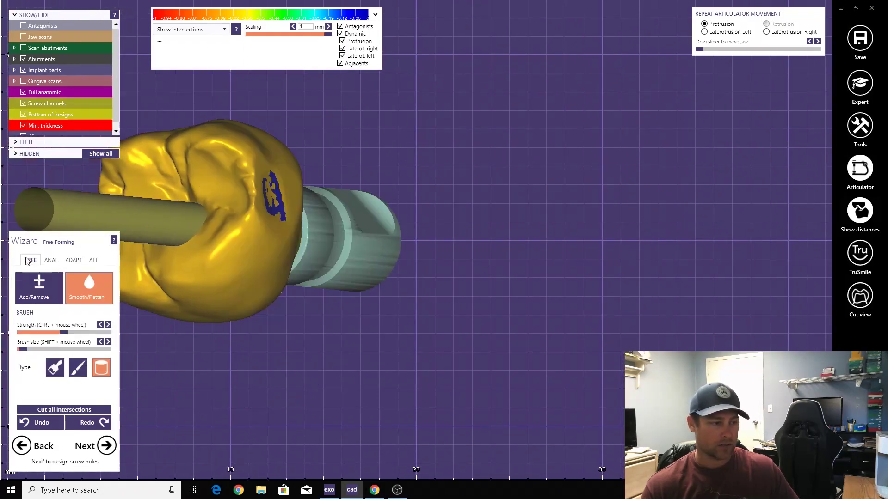
Smooth the crown's surface around its mesial and distal contact areas with the Smooth/Flatten brush
mouse_move(45, 293)
right_down()
mouse_move(55, 369)
mouse_move(74, 367)
mouse_move(49, 337)
mouse_move(153, 269)
mouse_move(218, 182)
right_up()
scroll(153, 270, up, 3)
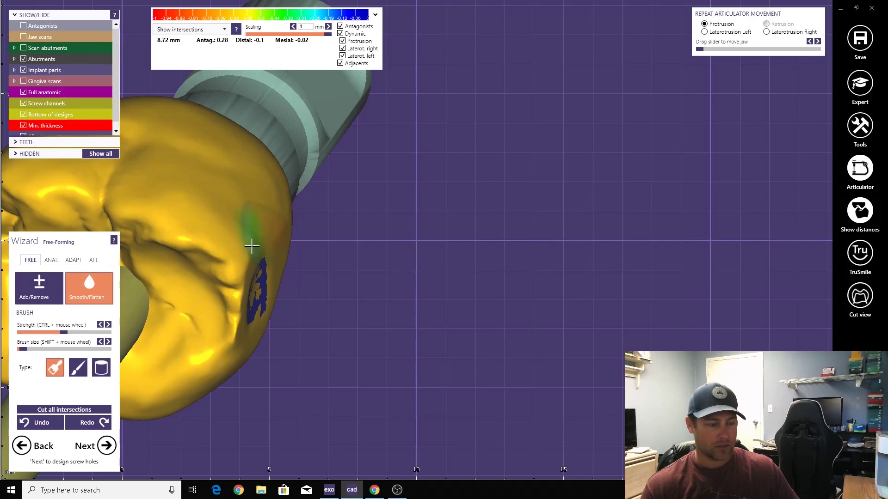
right_drag(252, 250, 250, 237)
mouse_move(248, 297)
right_down()
mouse_move(258, 268)
mouse_move(238, 301)
mouse_move(151, 289)
mouse_move(232, 283)
right_up()
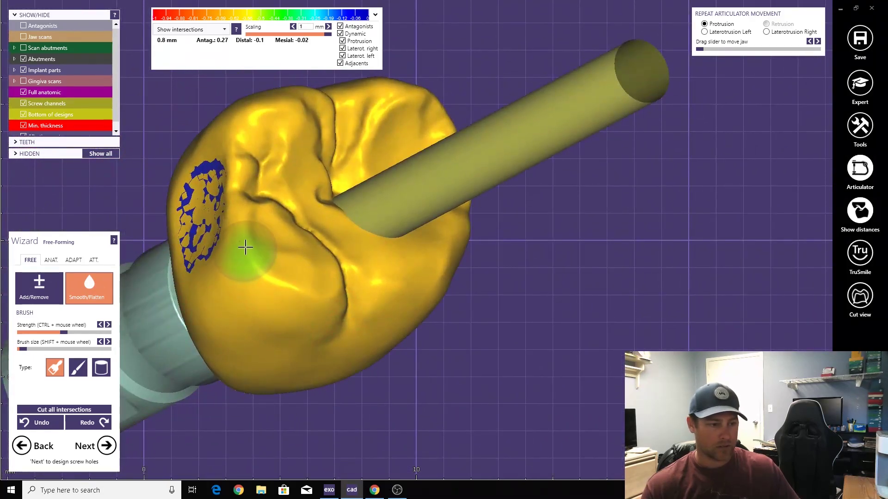
mouse_move(307, 317)
right_down()
mouse_move(242, 313)
mouse_move(198, 275)
mouse_move(125, 292)
right_up()
scroll(220, 294, down, 4)
Finish free-forming, accept the screw hole design and start merging and saving the restoration
click(107, 447)
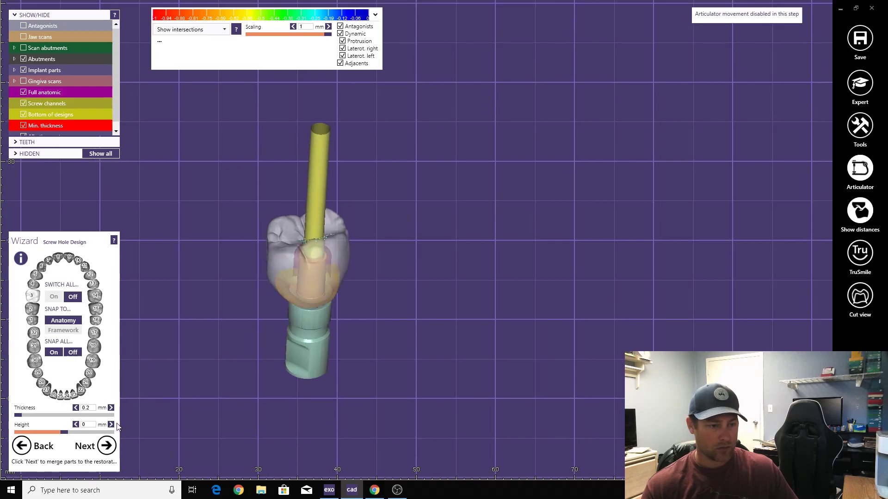
click(106, 446)
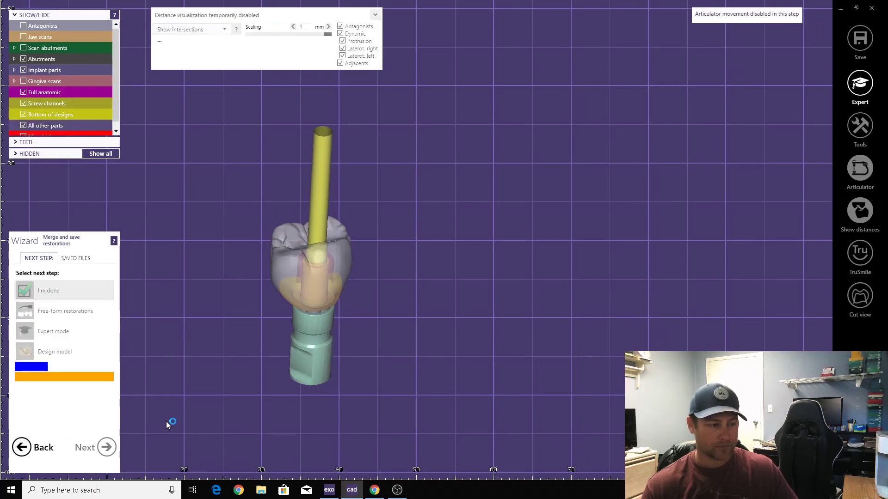
click(40, 318)
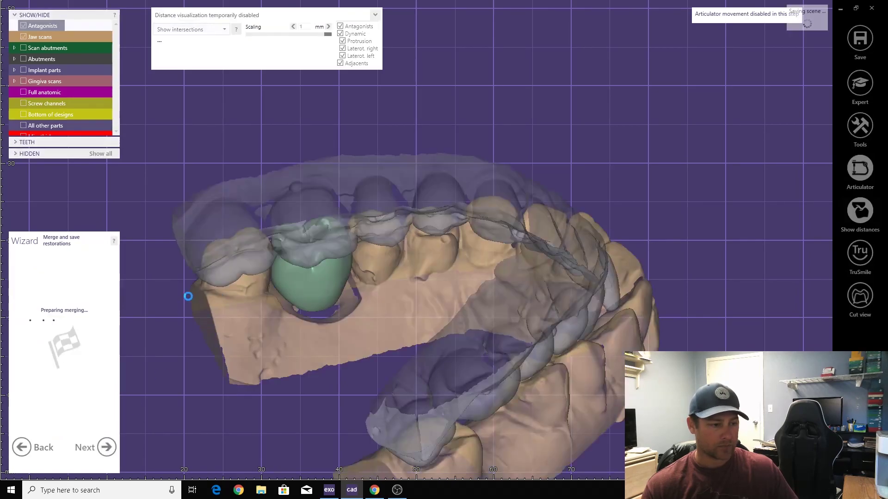